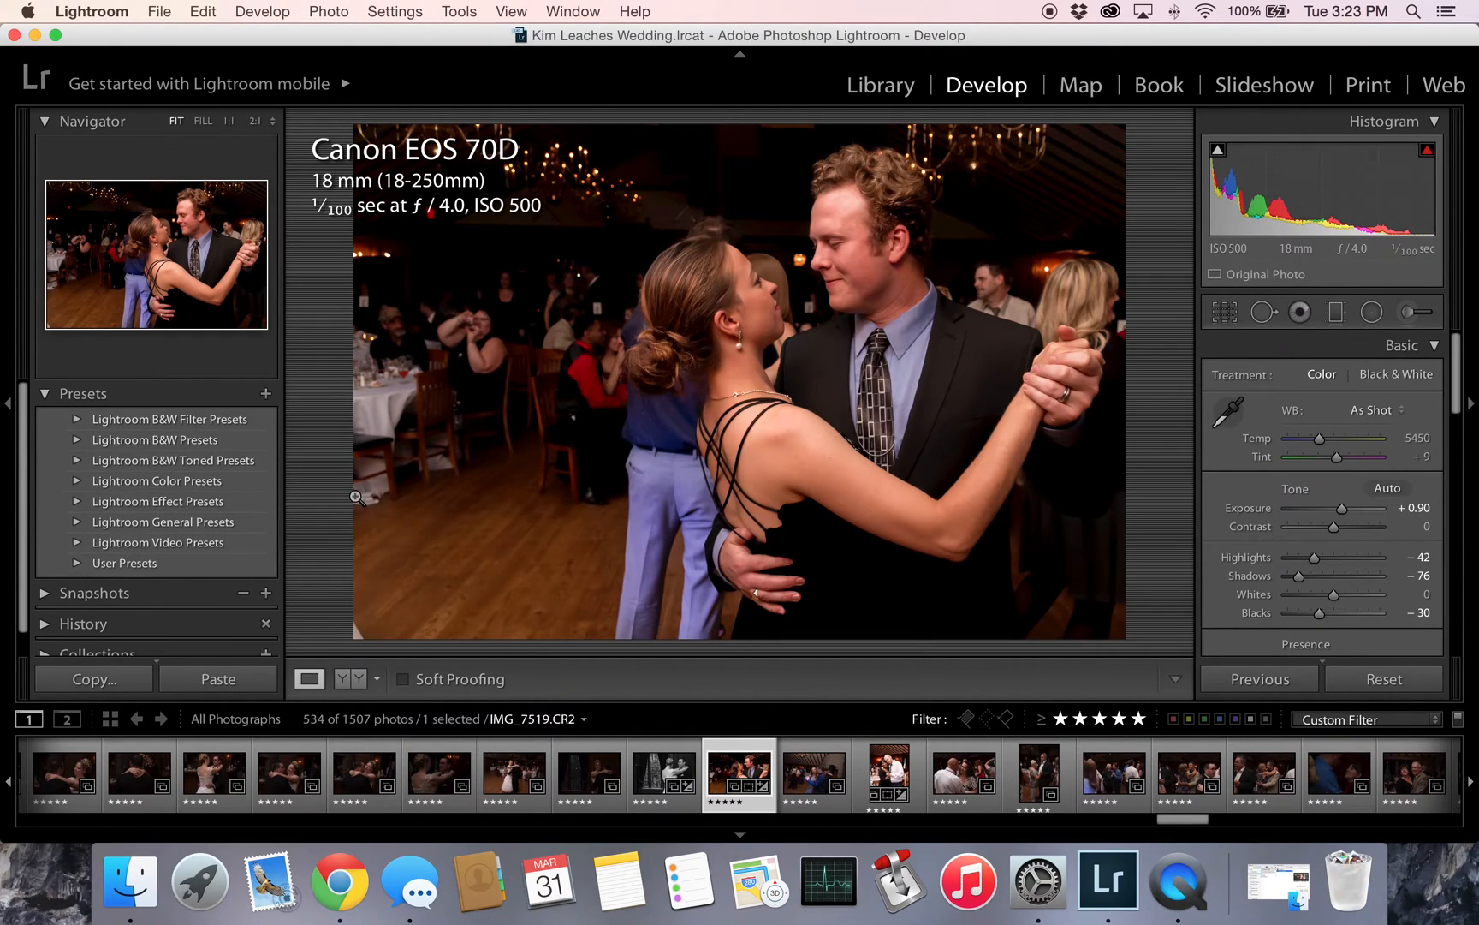
- Try the Orange Filter black-and-white preset on the photo and settle on Red Hi-Contrast Filter
click(77, 420)
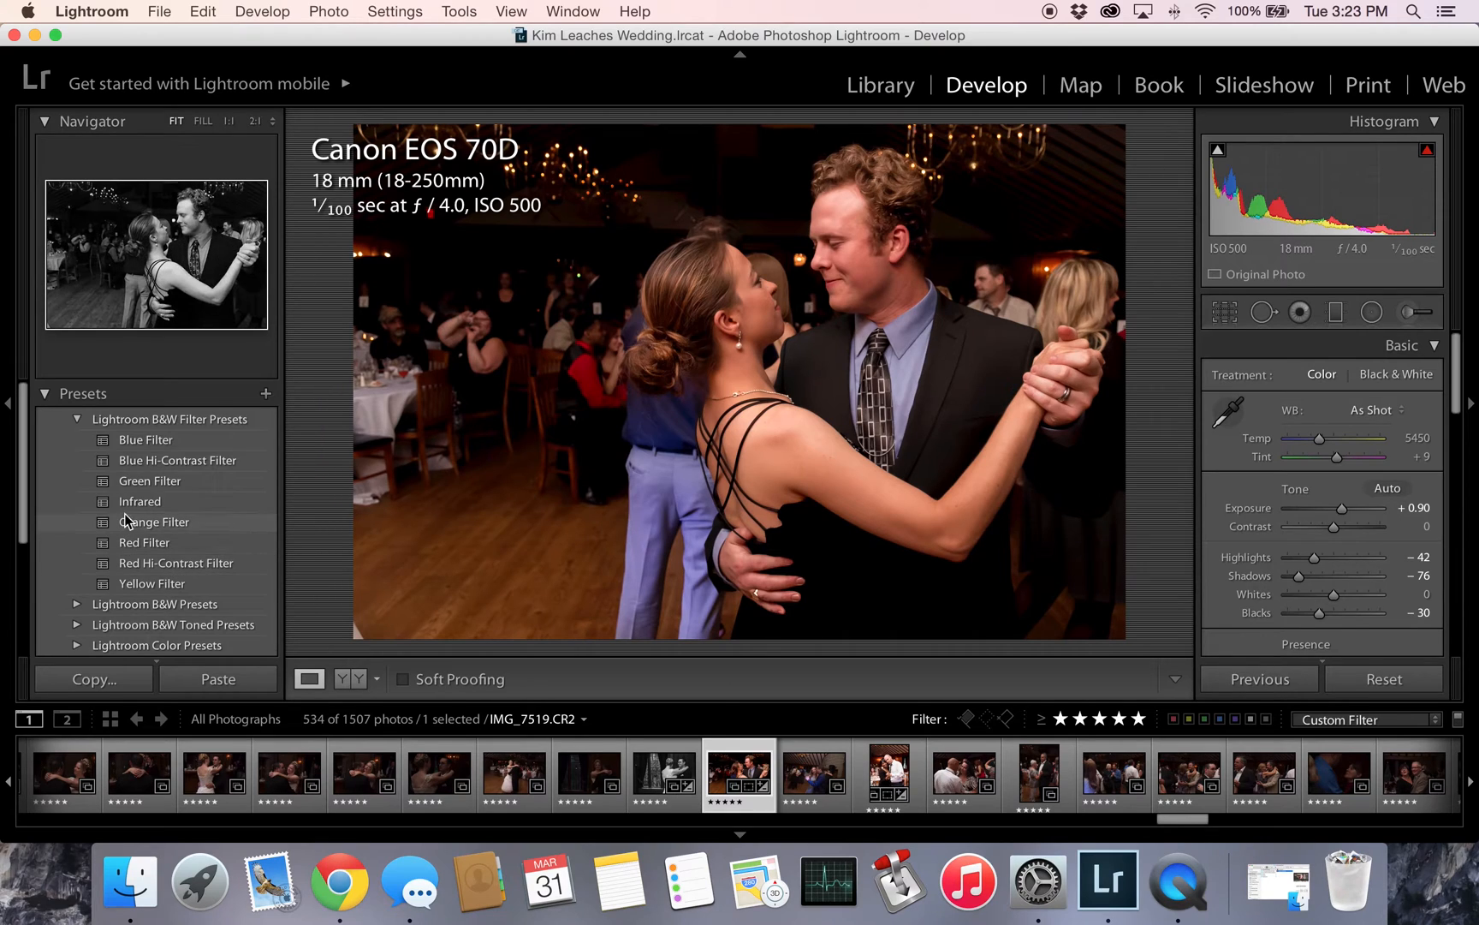
click(145, 569)
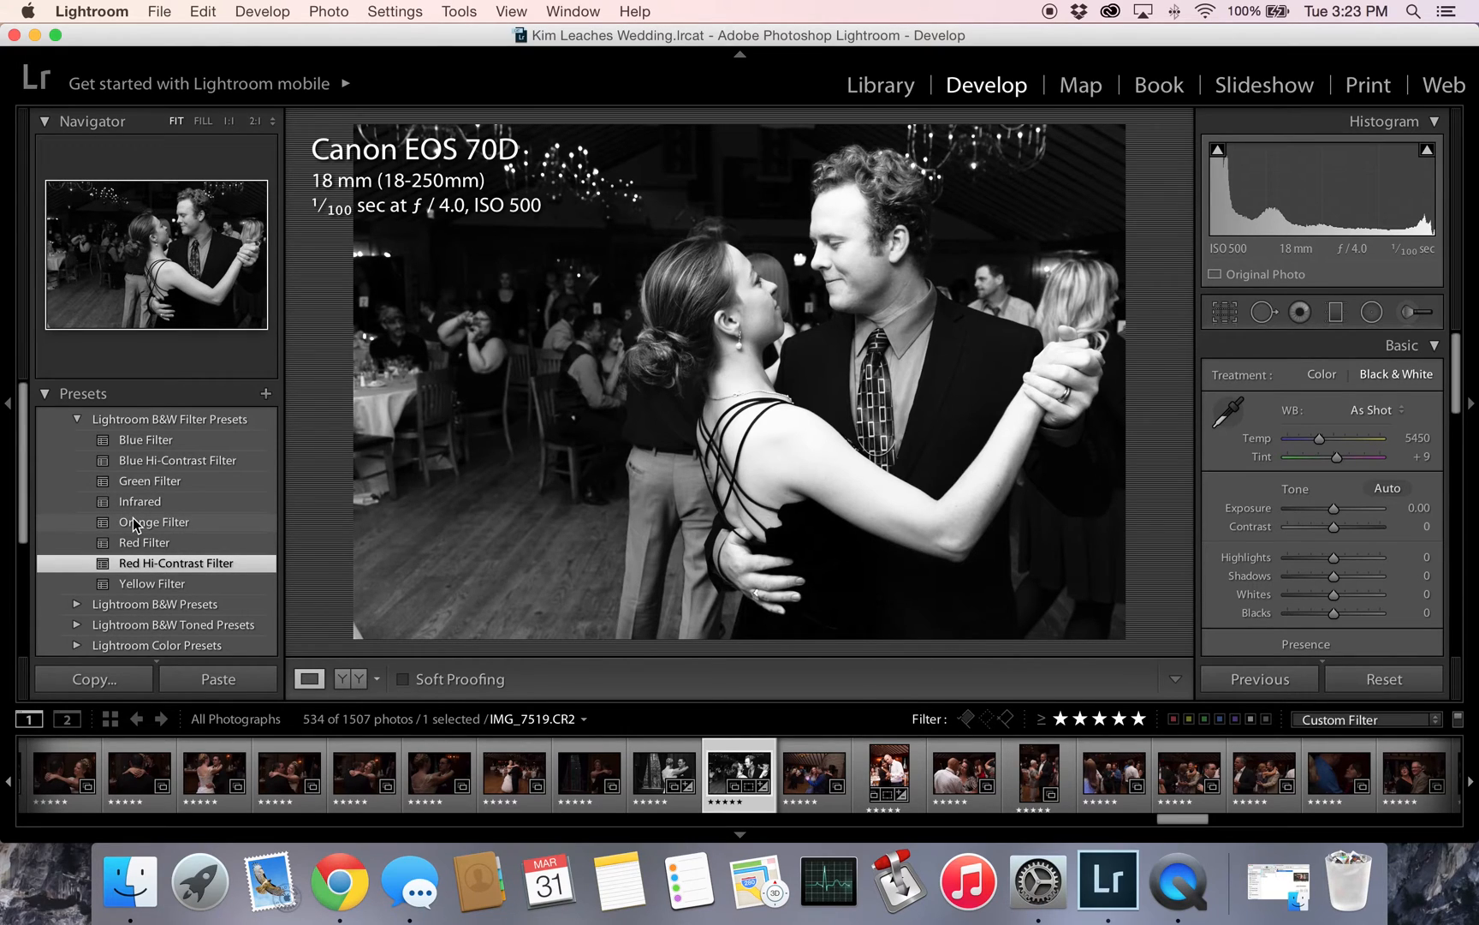
click(134, 524)
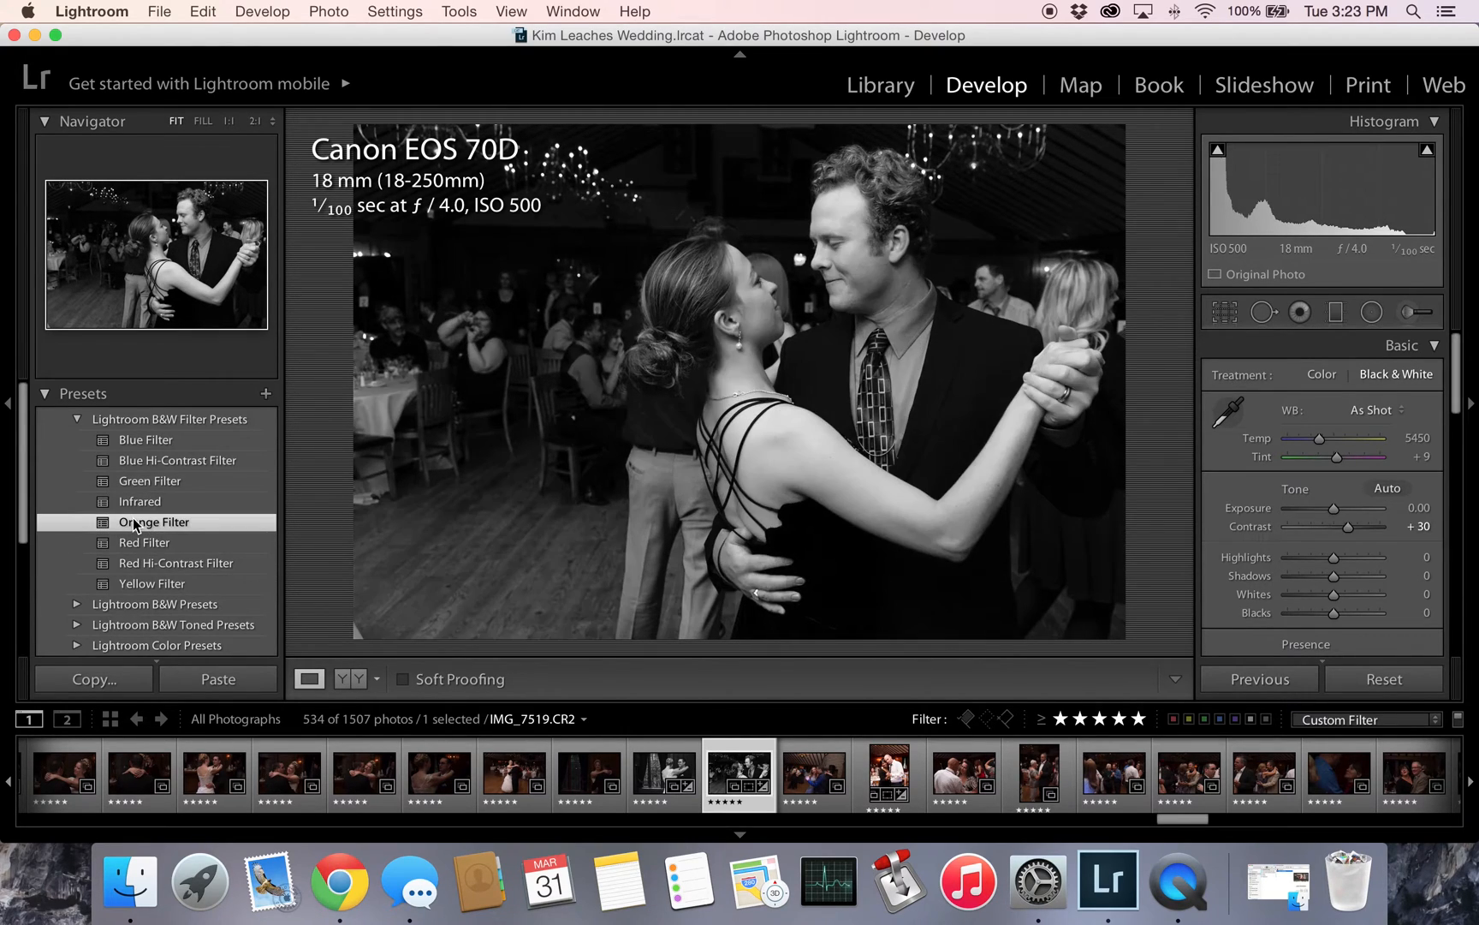
click(214, 563)
- Lower the photo's Highlights to −52 and raise its Clarity to +23
drag(1333, 557, 1309, 567)
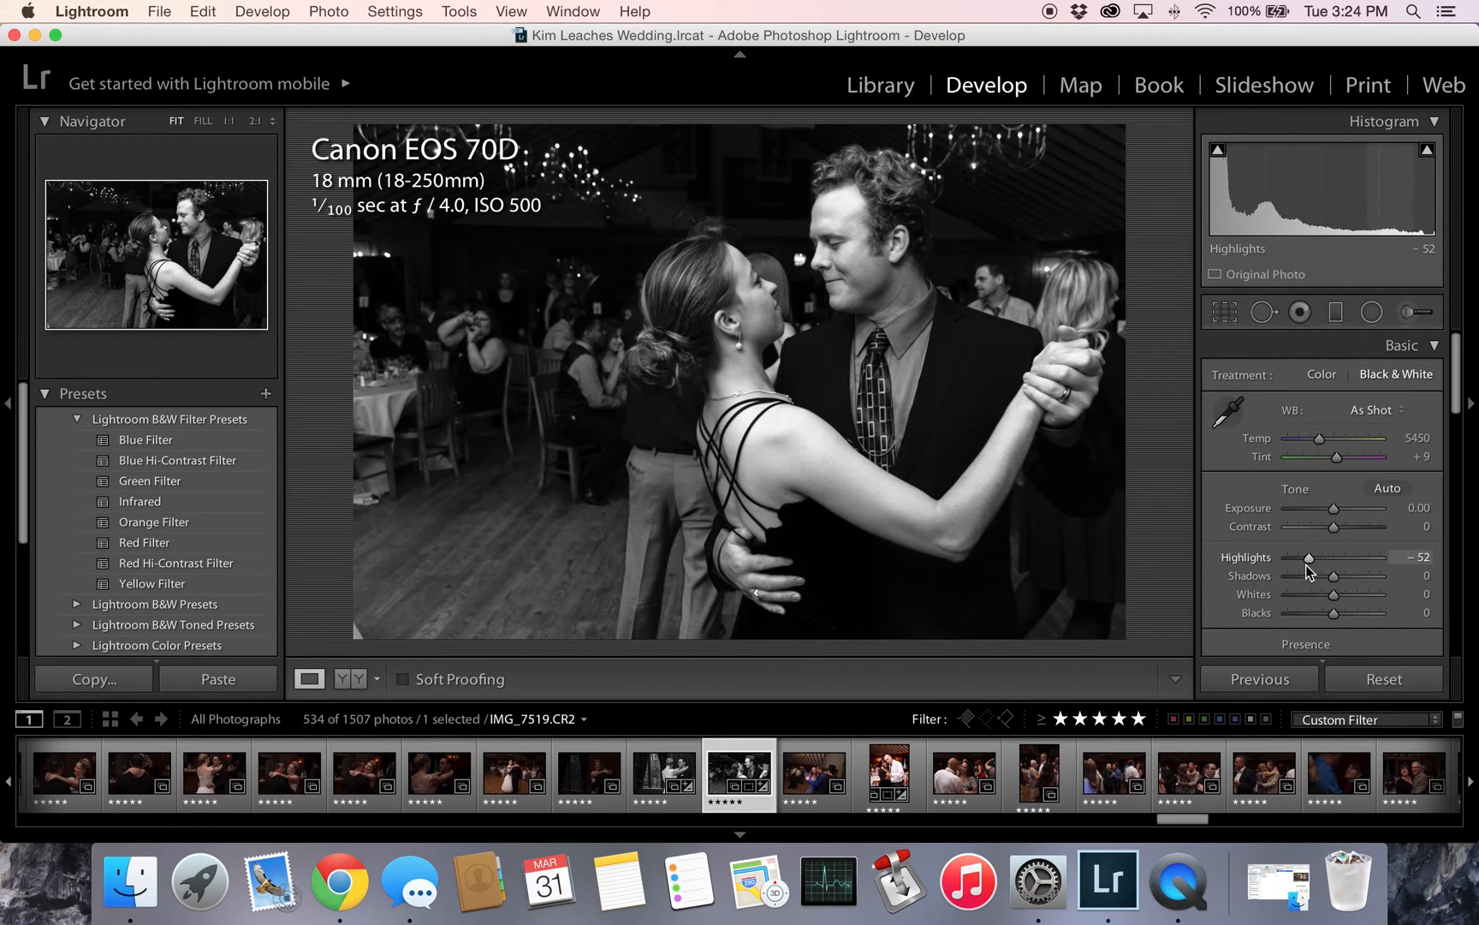
scroll(1336, 582, down, 2)
mouse_move(1344, 627)
mouse_down()
mouse_move(1325, 631)
mouse_move(1345, 634)
mouse_up()
scroll(1345, 634, down, 1)
scroll(1325, 631, up, 1)
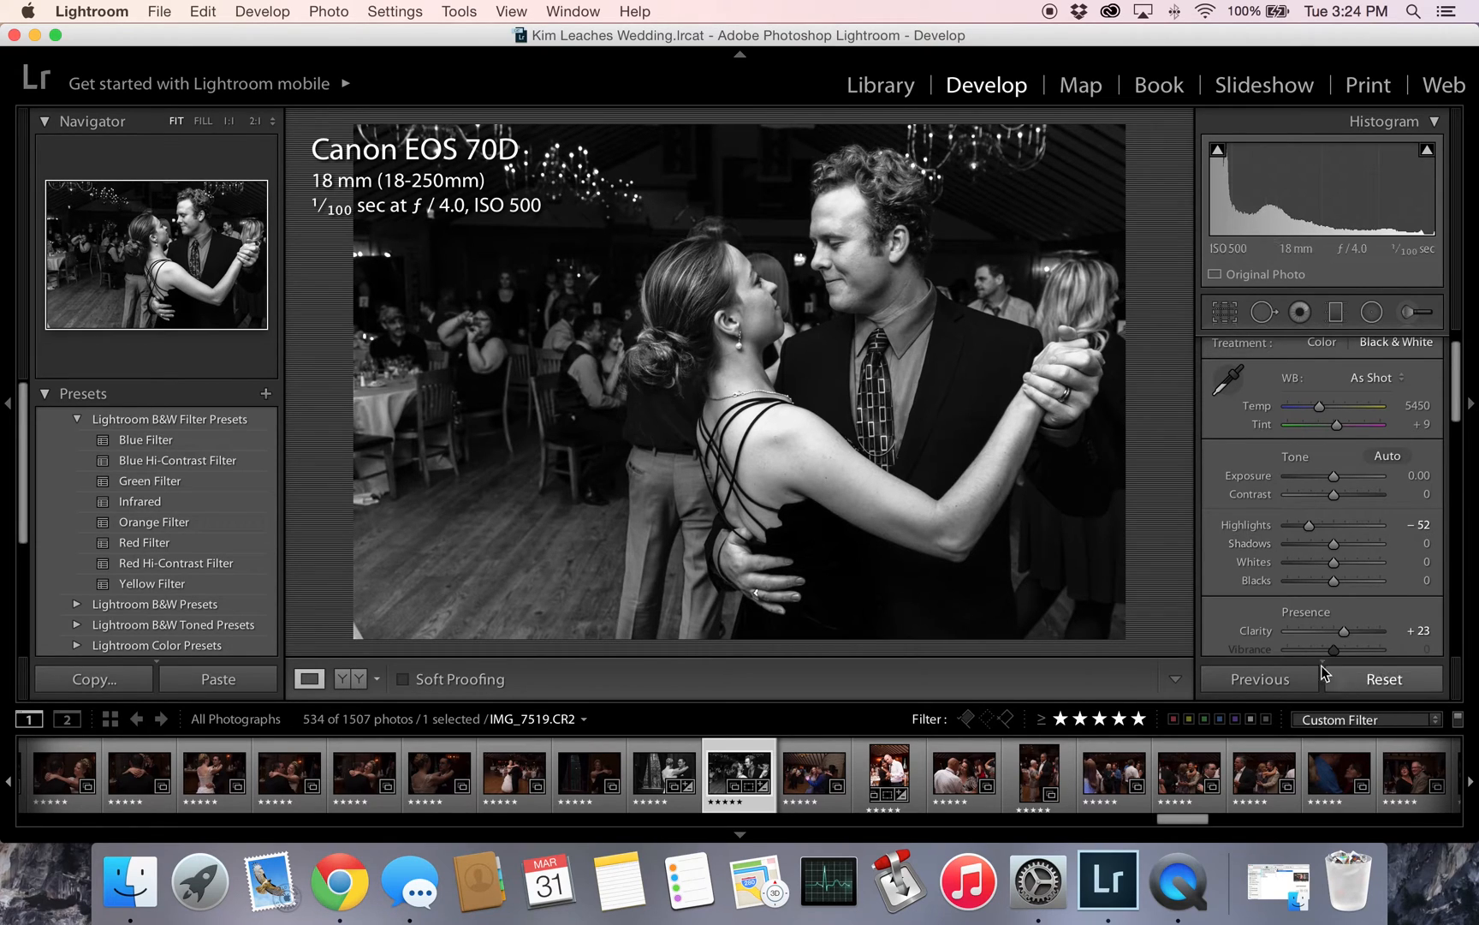
- Reset all develop adjustments on the photo and expand the Lightroom Color Presets group
click(1383, 678)
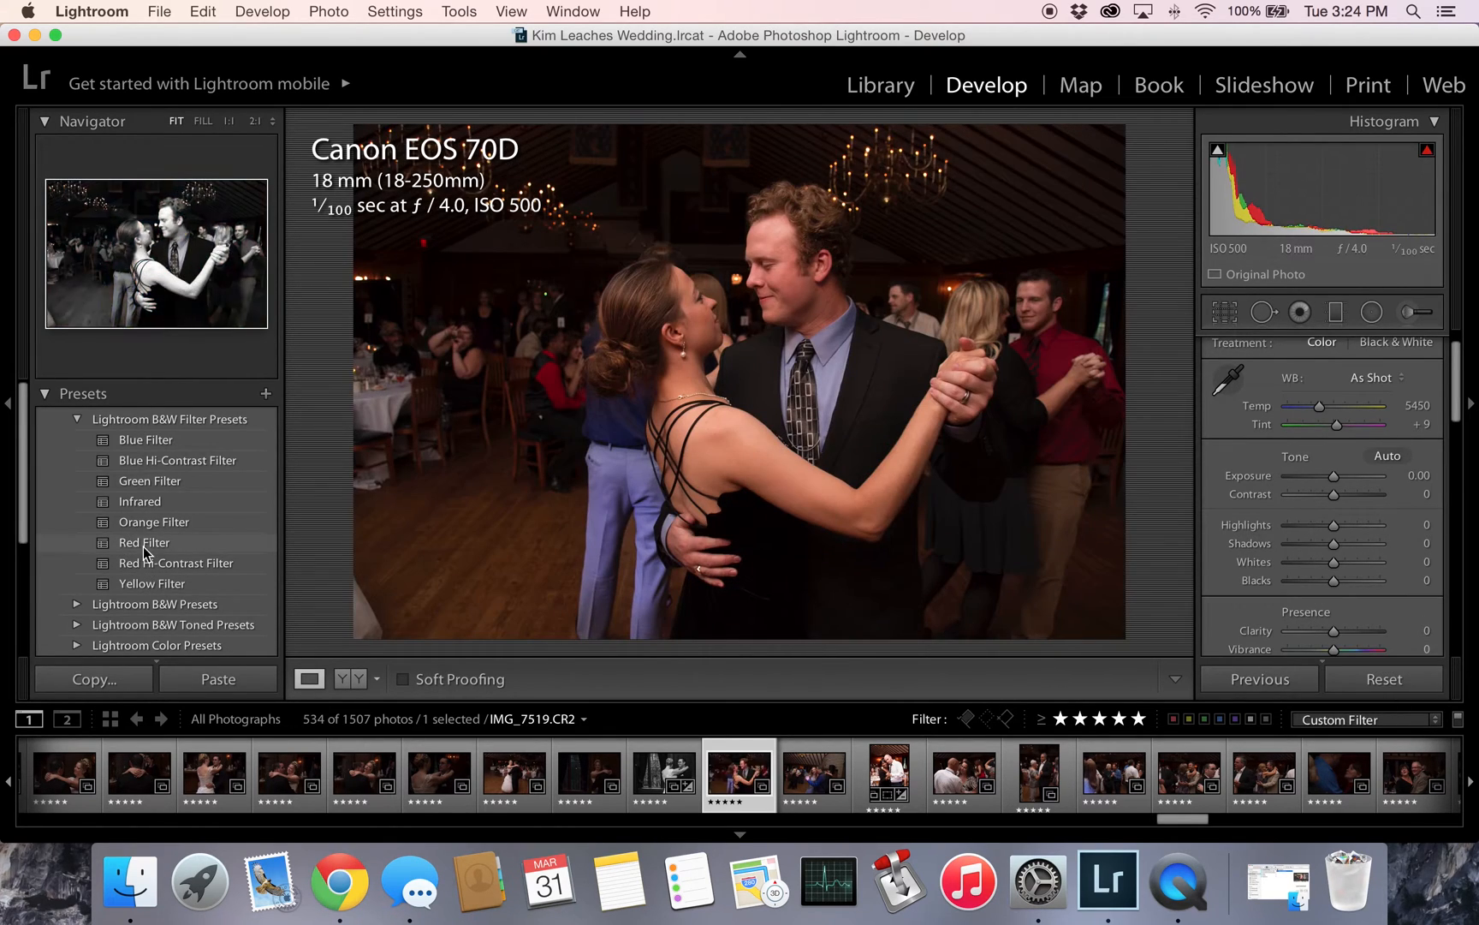
scroll(143, 518, down, 5)
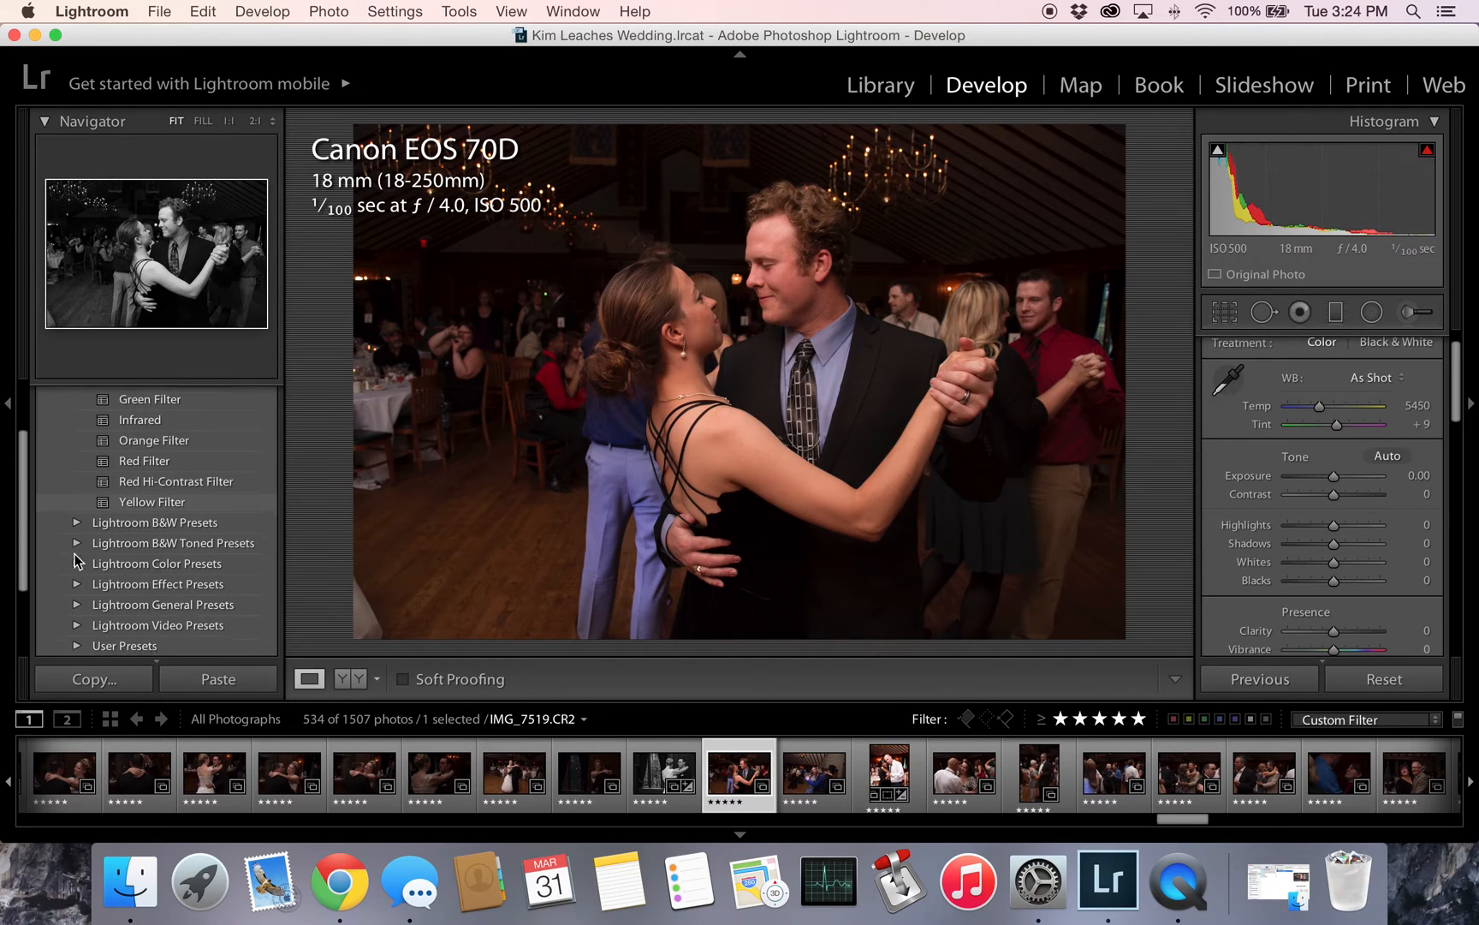
click(77, 559)
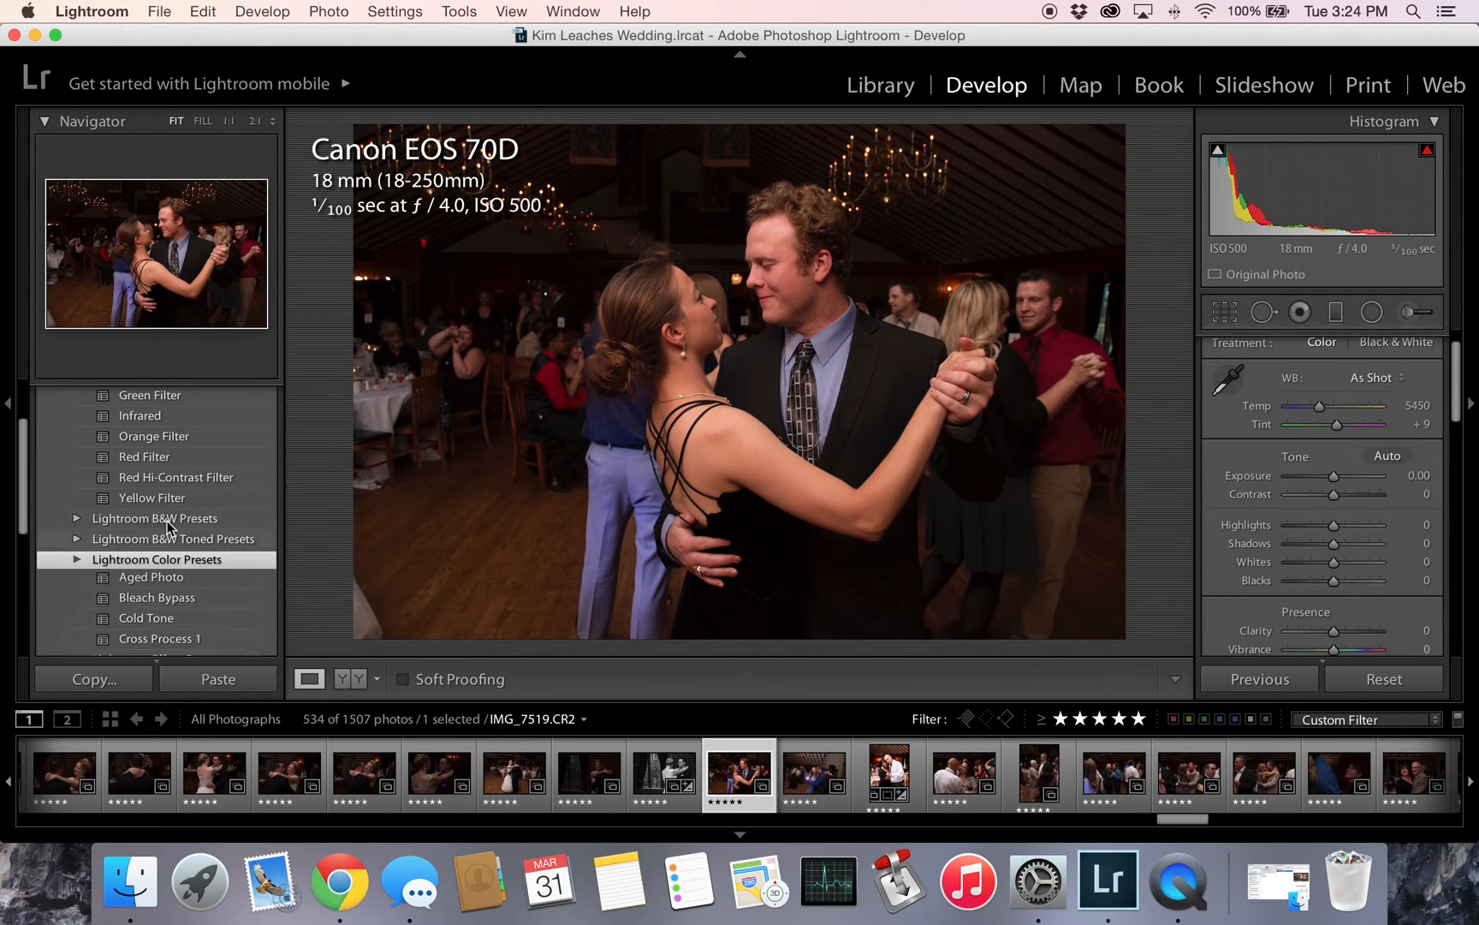
scroll(137, 548, down, 4)
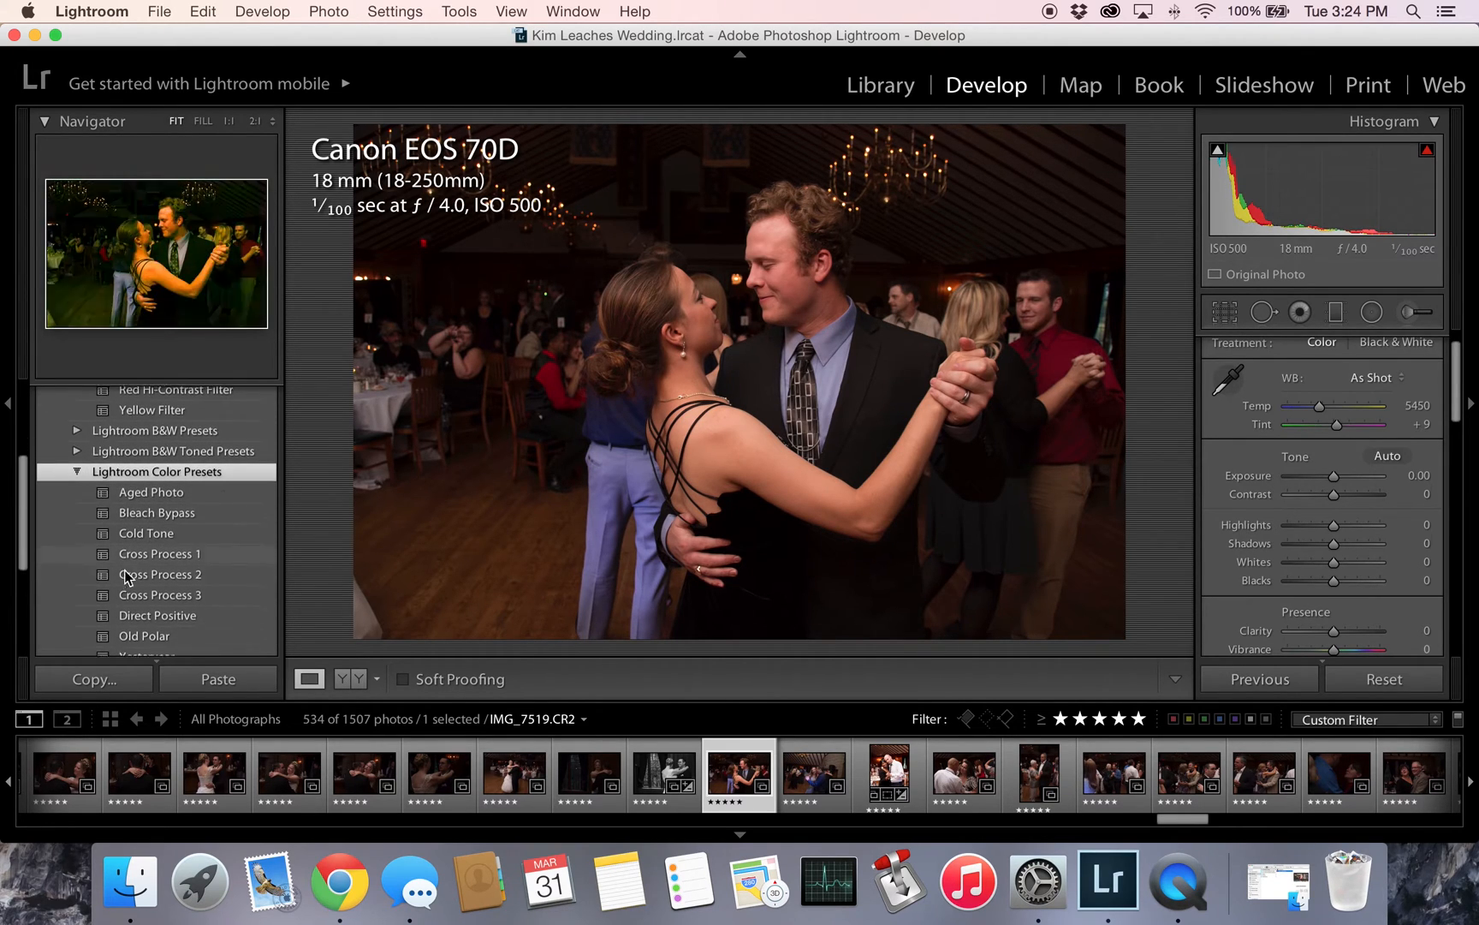
- Try the color presets Aged Photo, Bleach Bypass, Cross Process 2, Cross Process 3, Direct Positive, Old Polar and Yesteryear on the photo
click(148, 489)
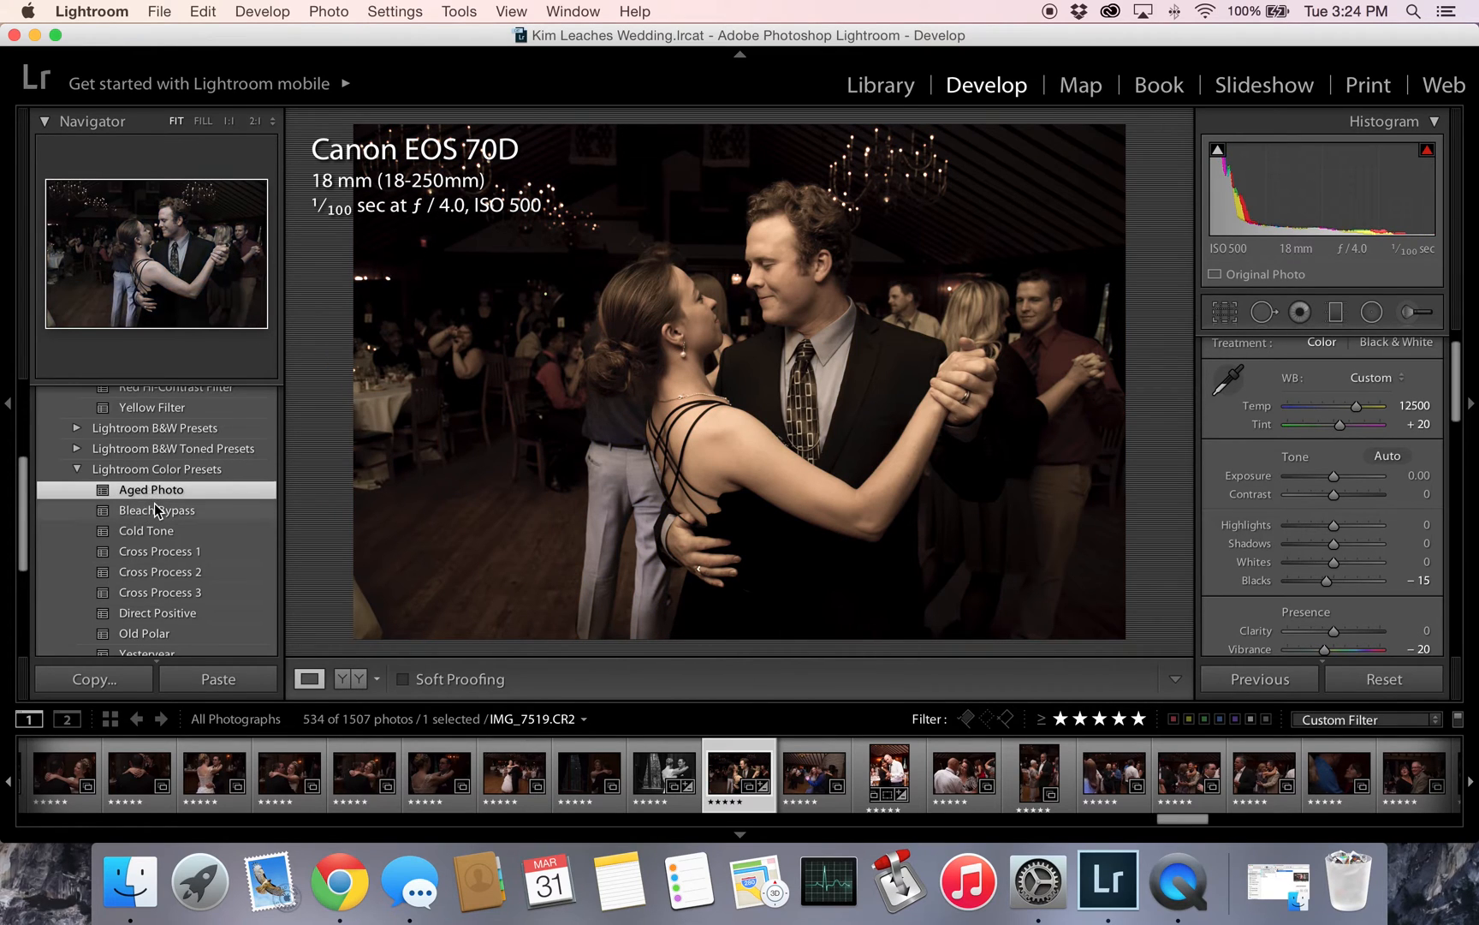
click(155, 502)
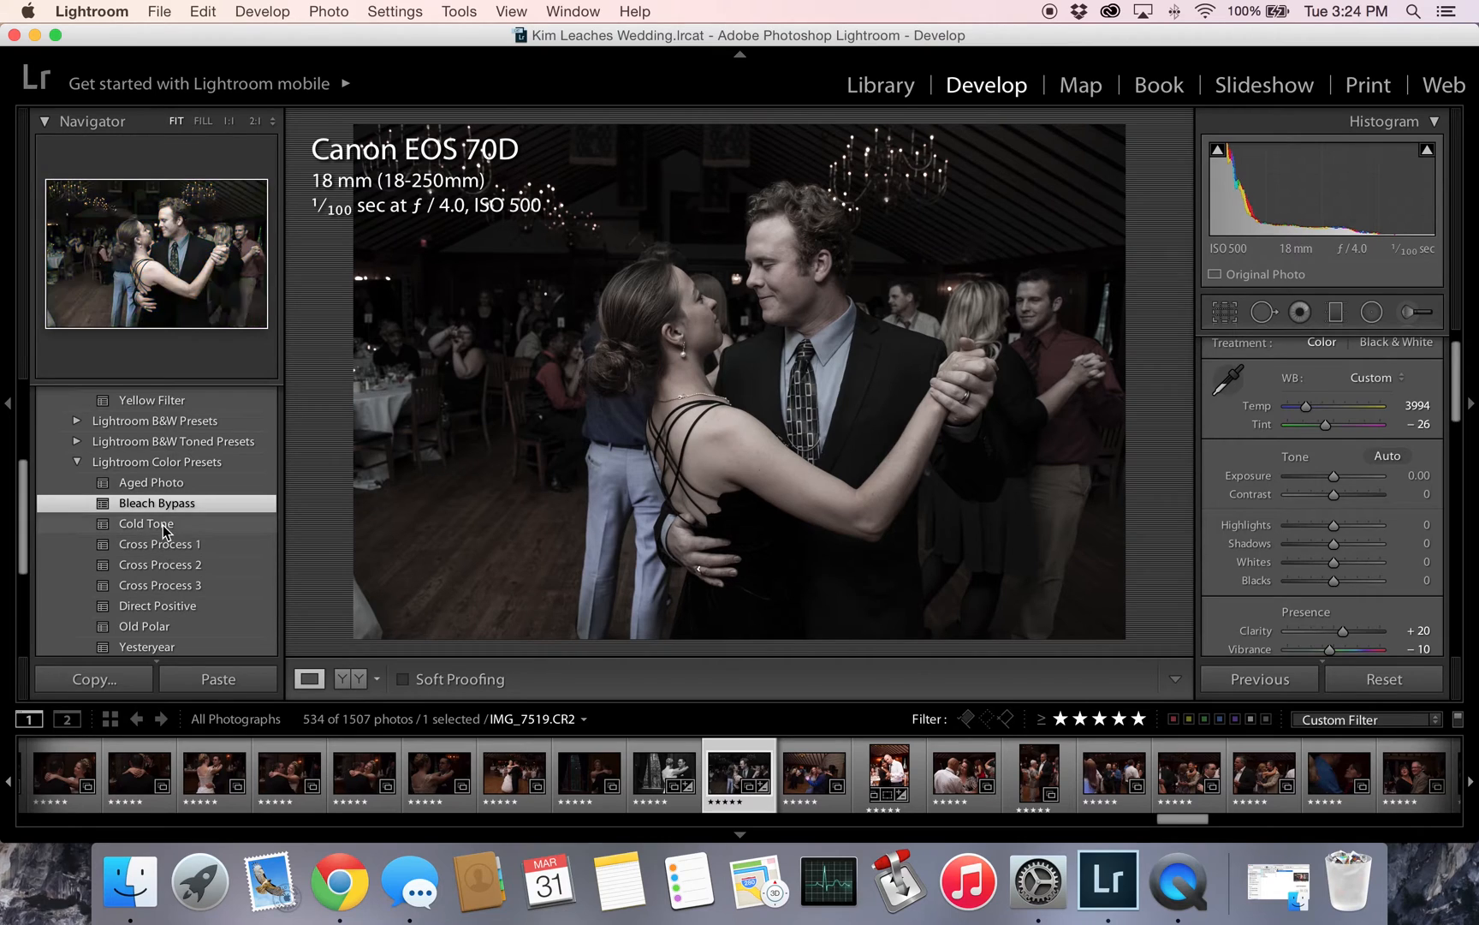
click(161, 564)
scroll(182, 539, down, 1)
scroll(181, 535, down, 1)
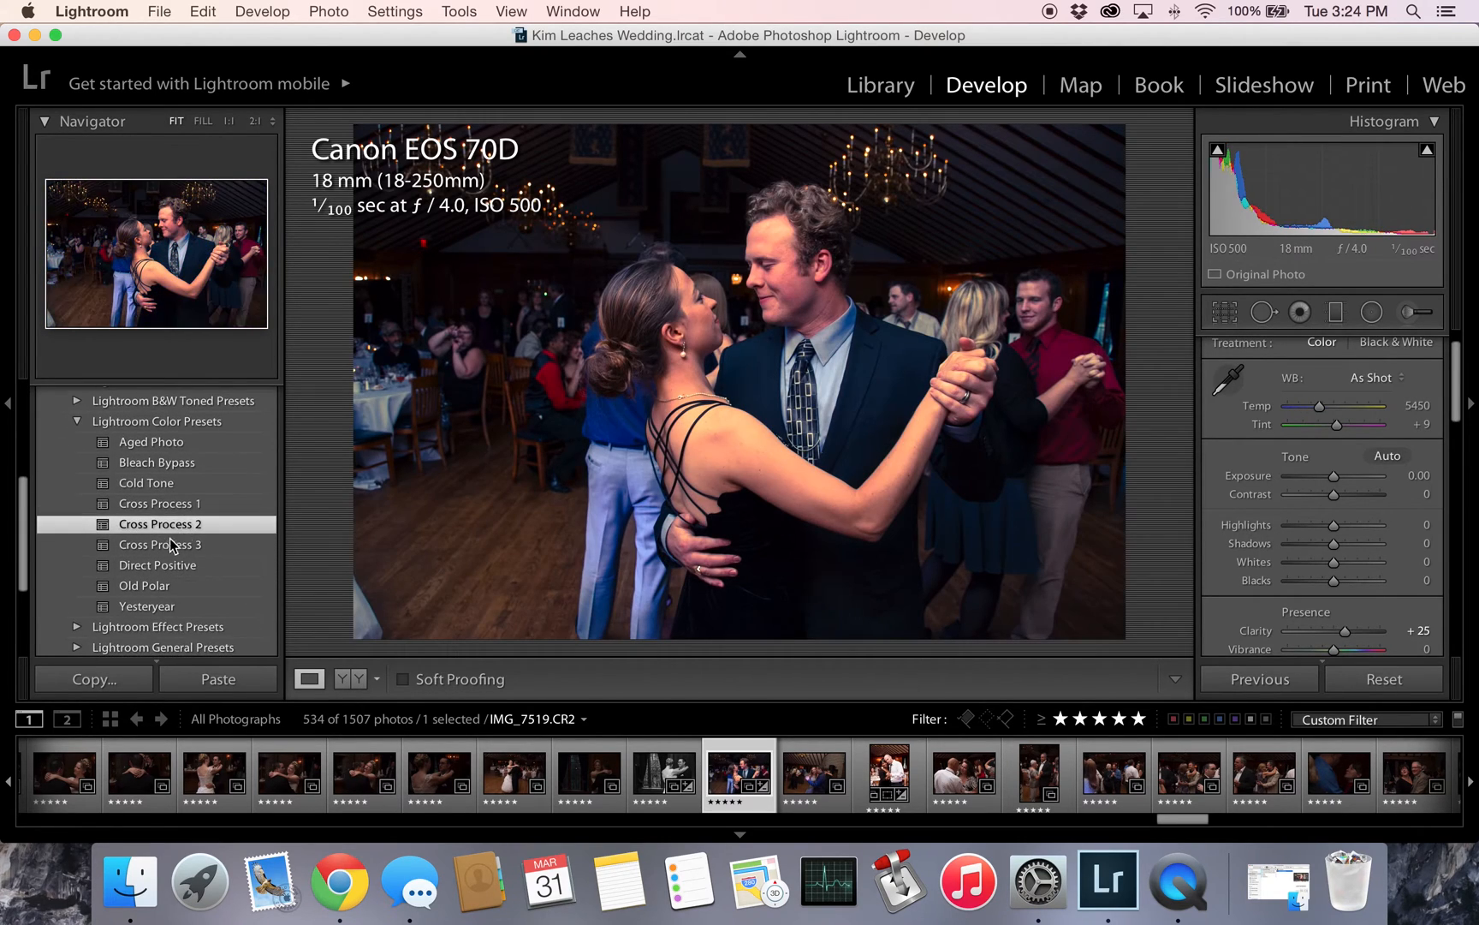
click(163, 546)
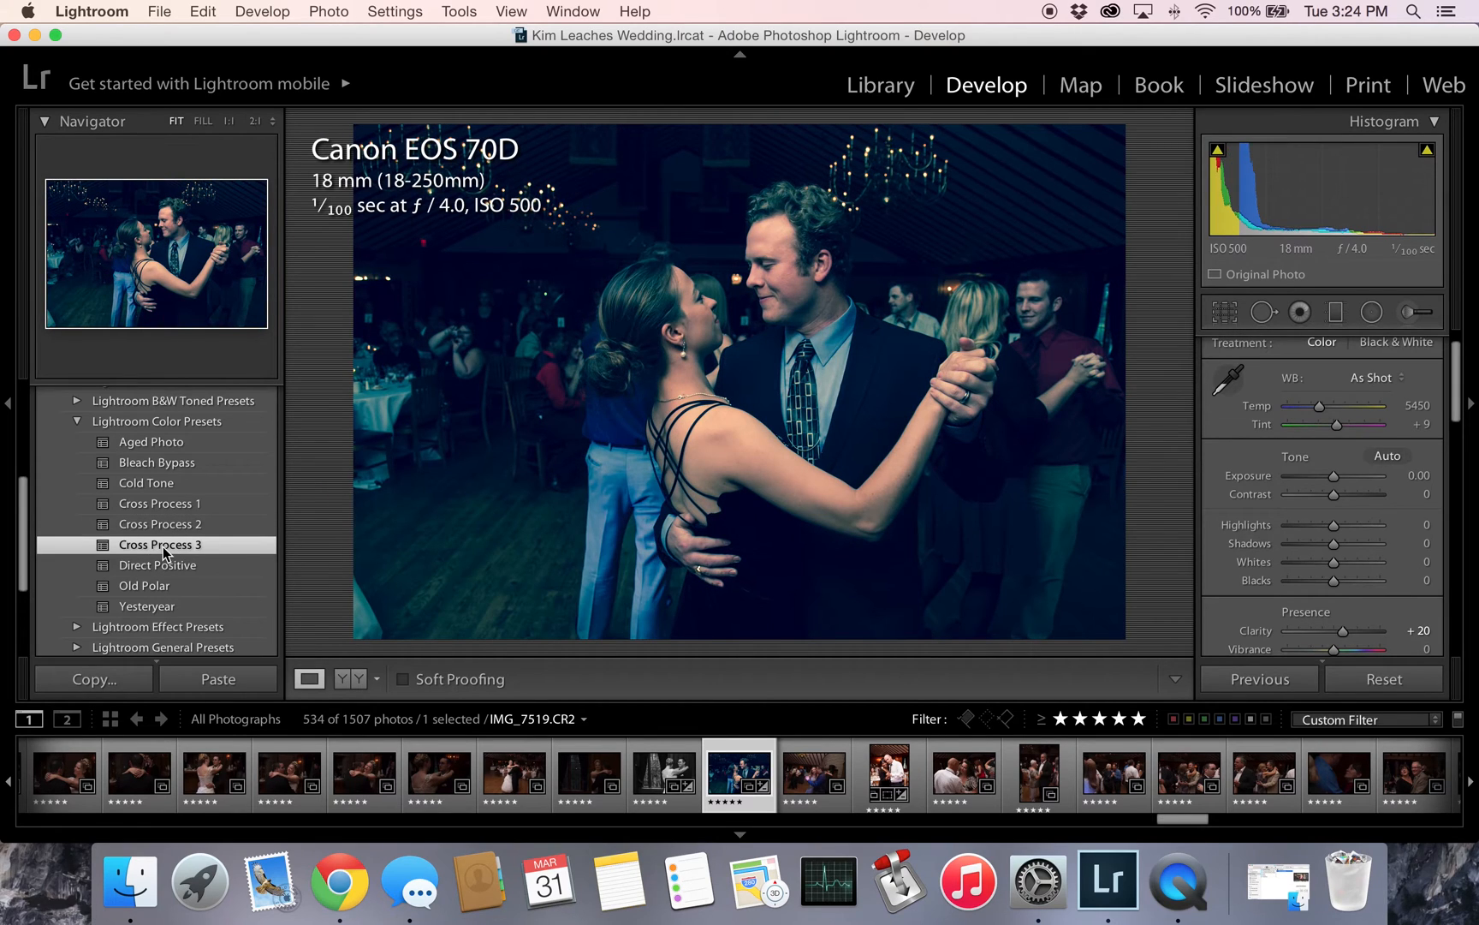
click(158, 565)
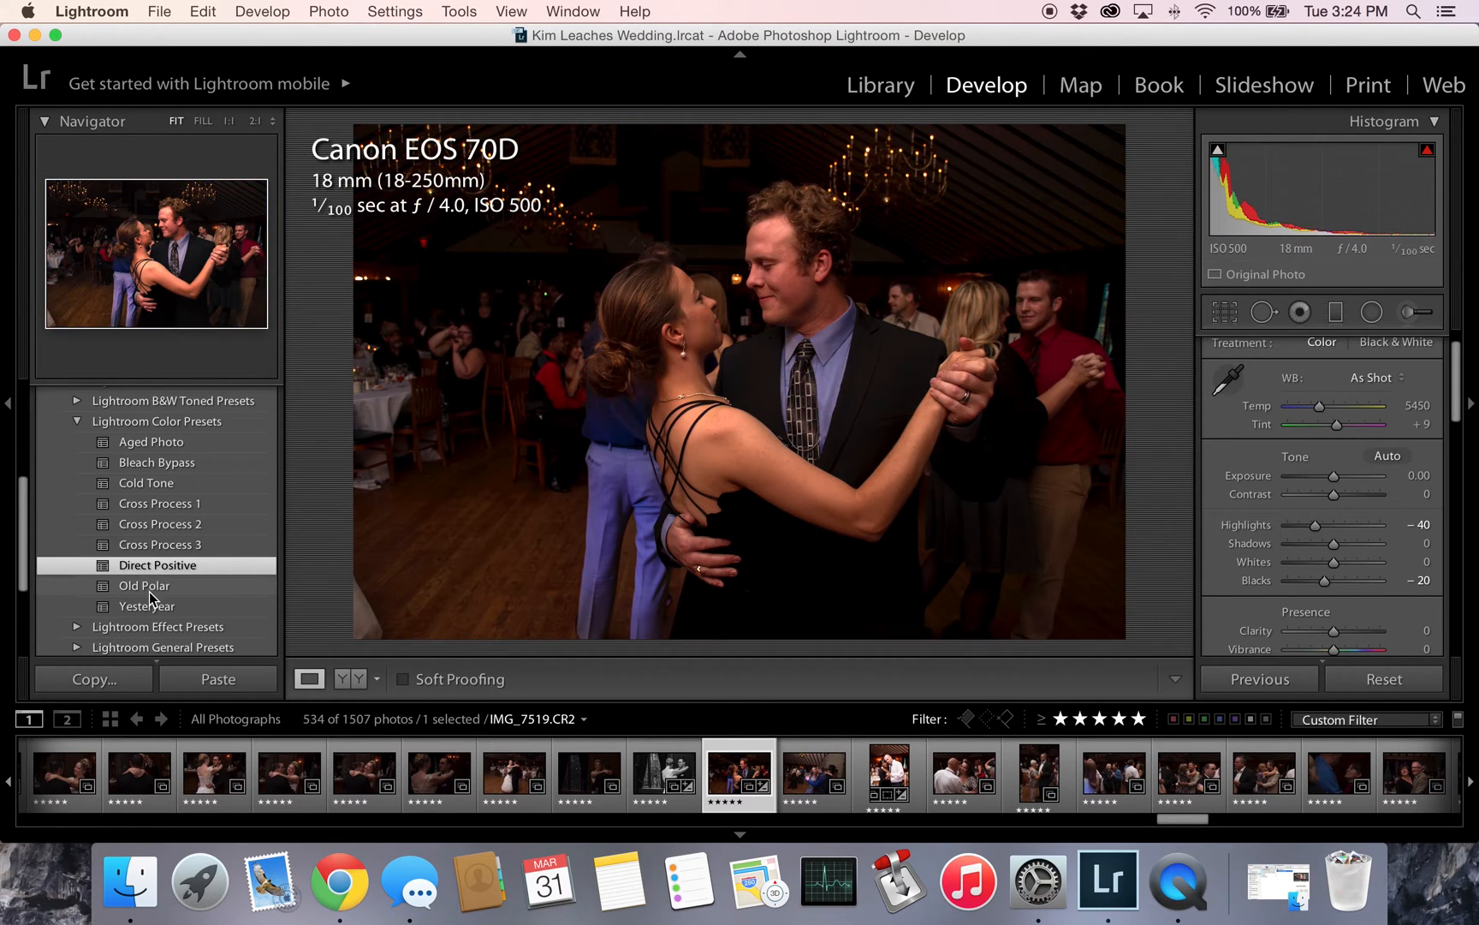
click(150, 589)
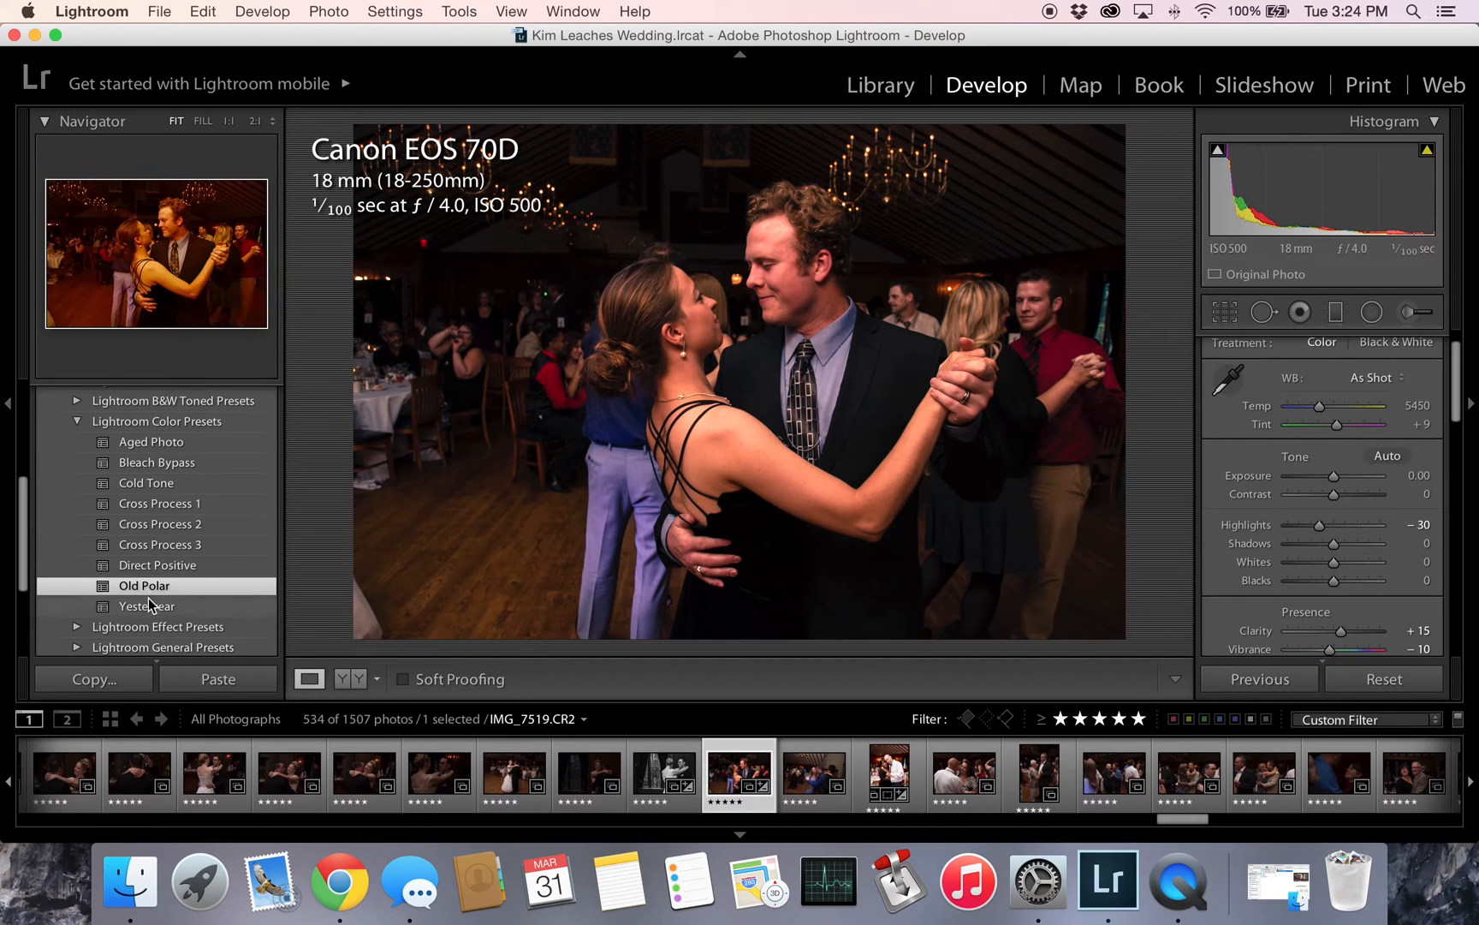
click(146, 605)
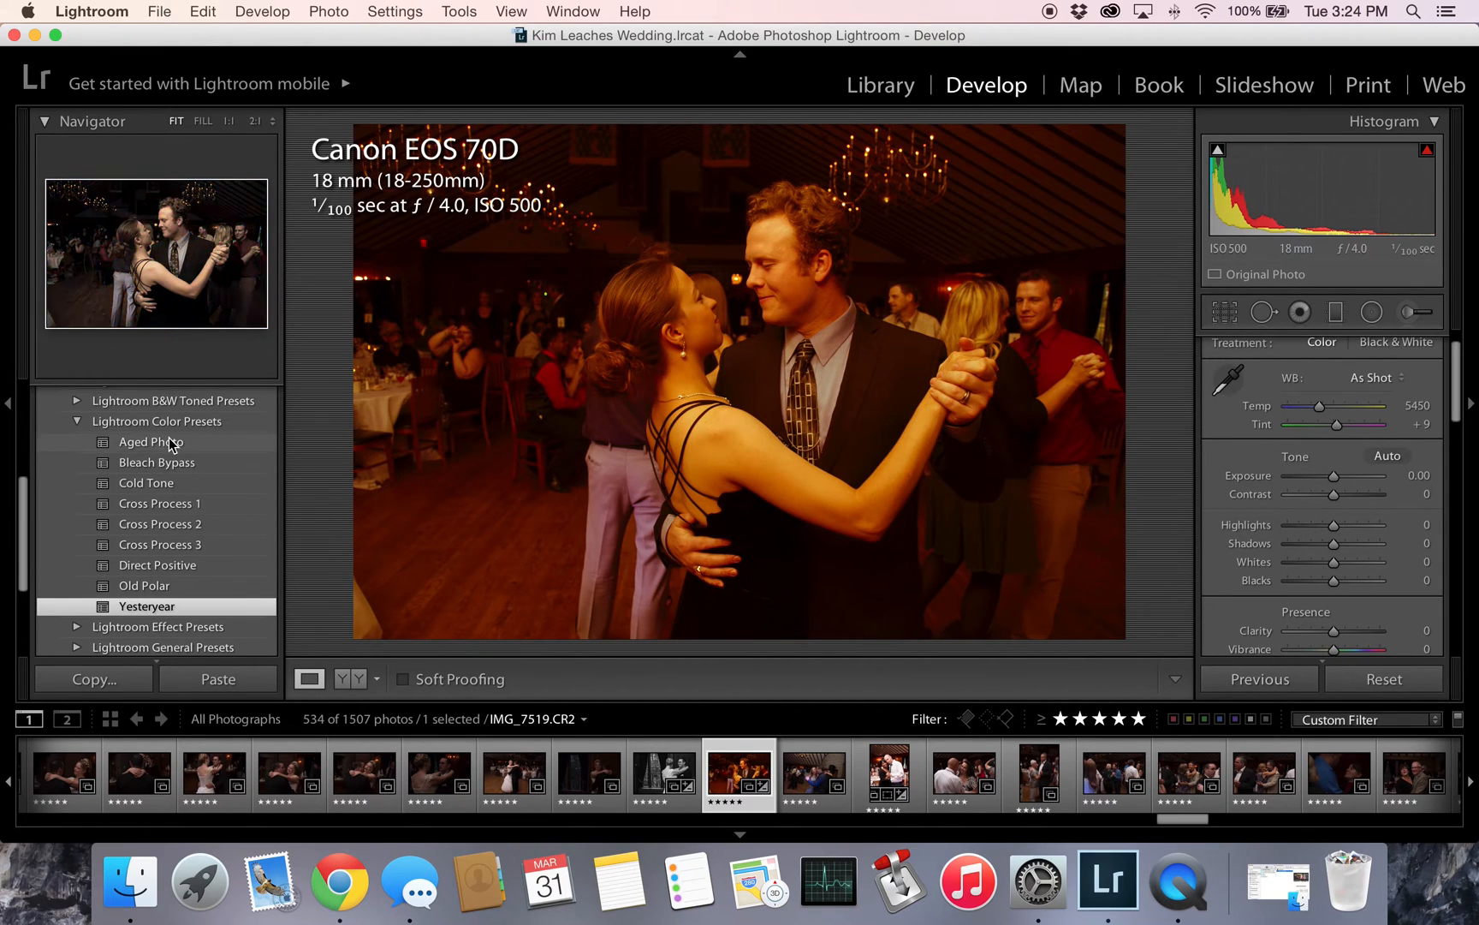
- Compare the Aged Photo, Old Polar, Yesteryear, Bleach Bypass and Cold Tone presets on the photo again
click(170, 442)
click(151, 585)
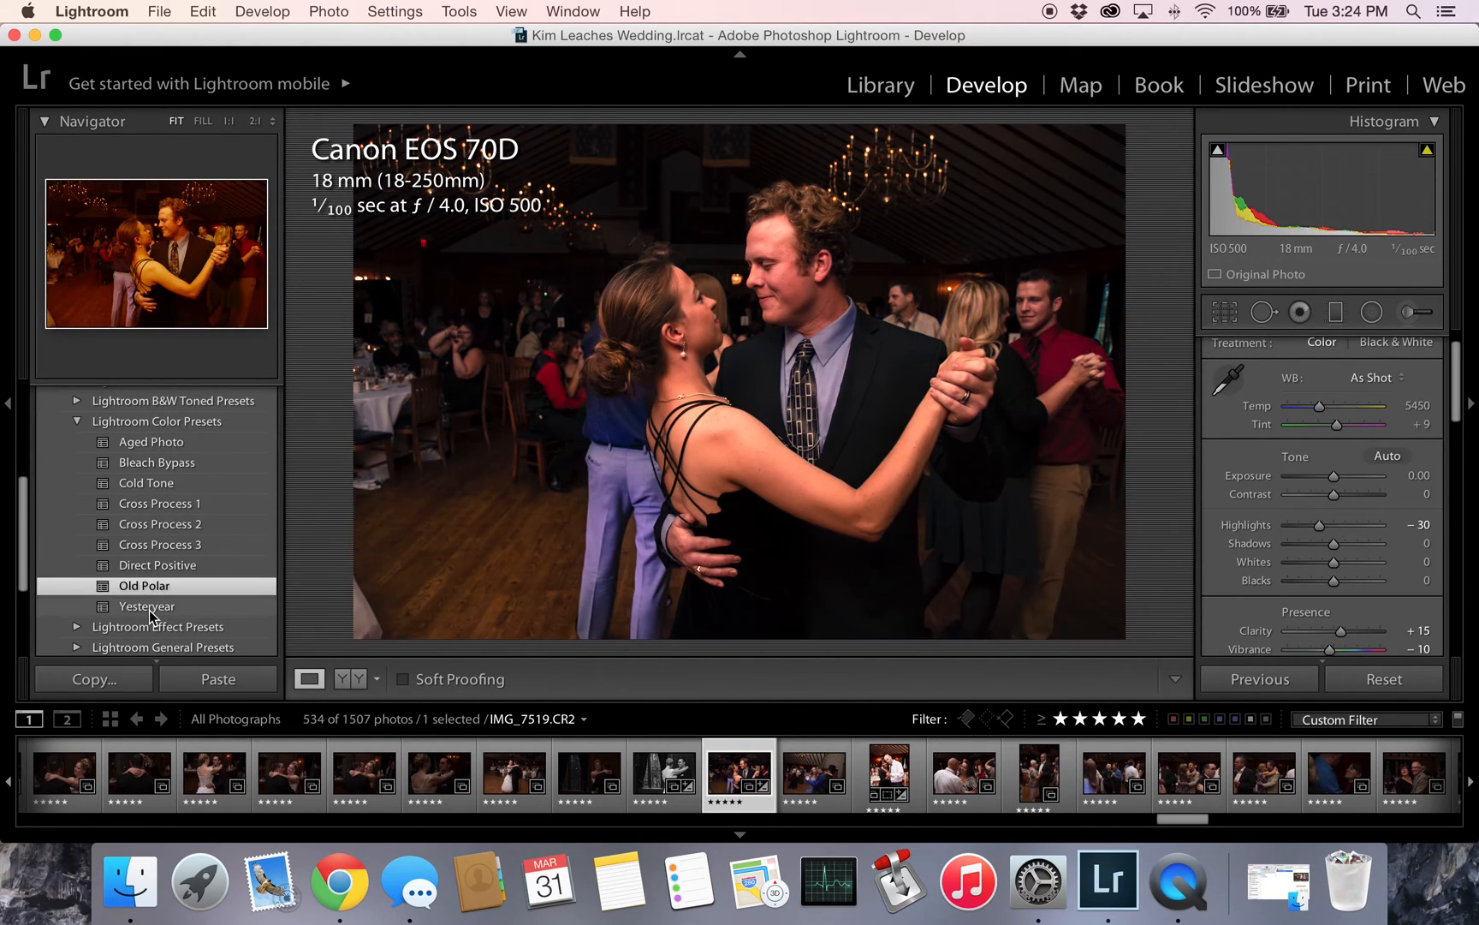
click(148, 606)
click(167, 462)
click(154, 441)
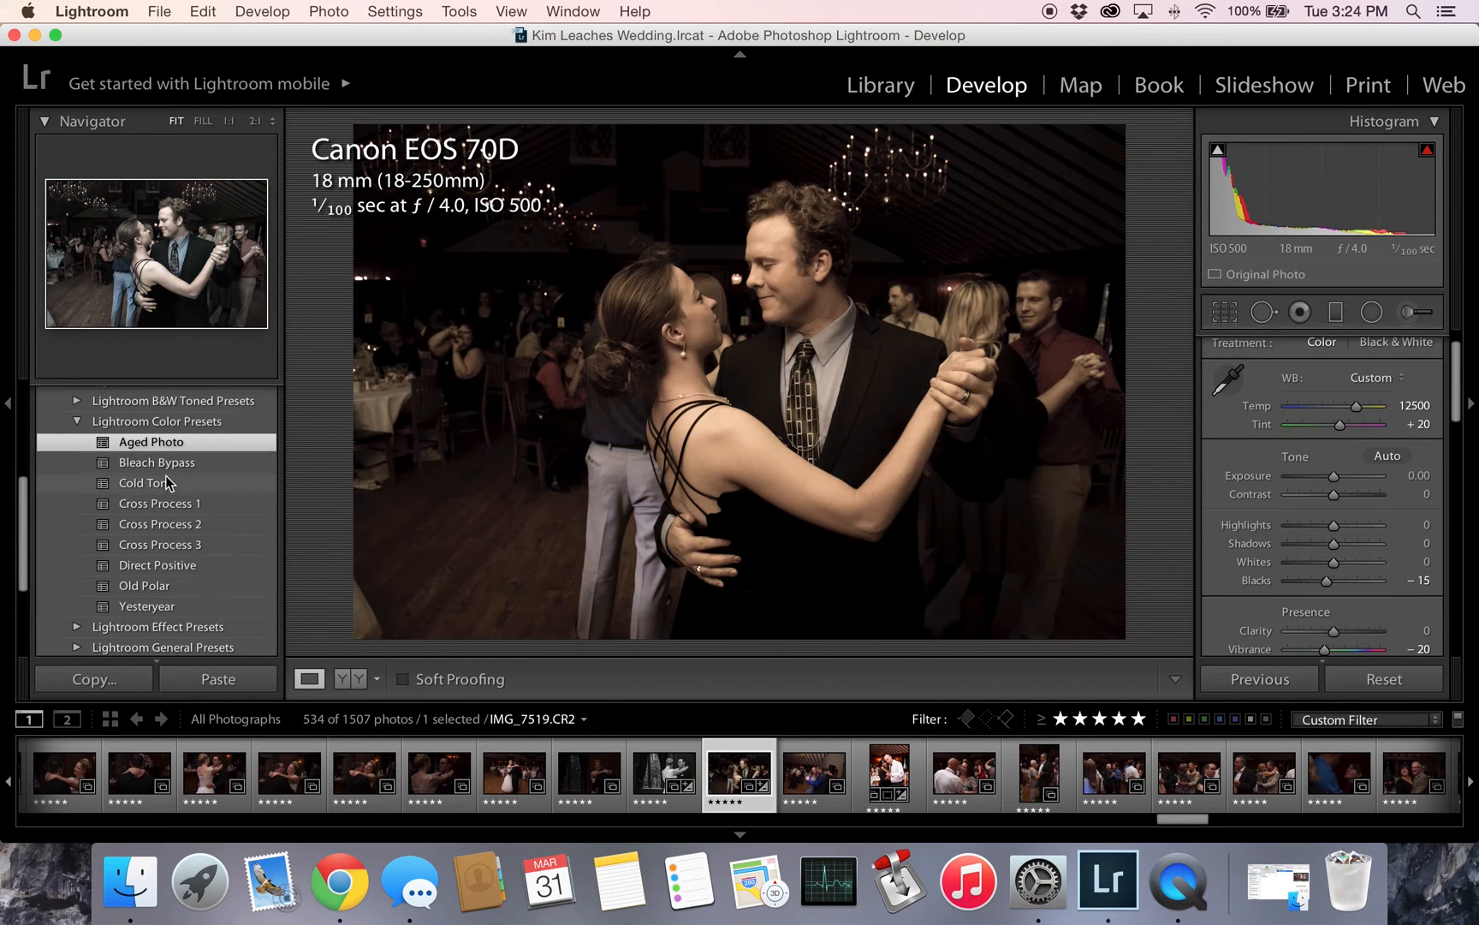
click(178, 466)
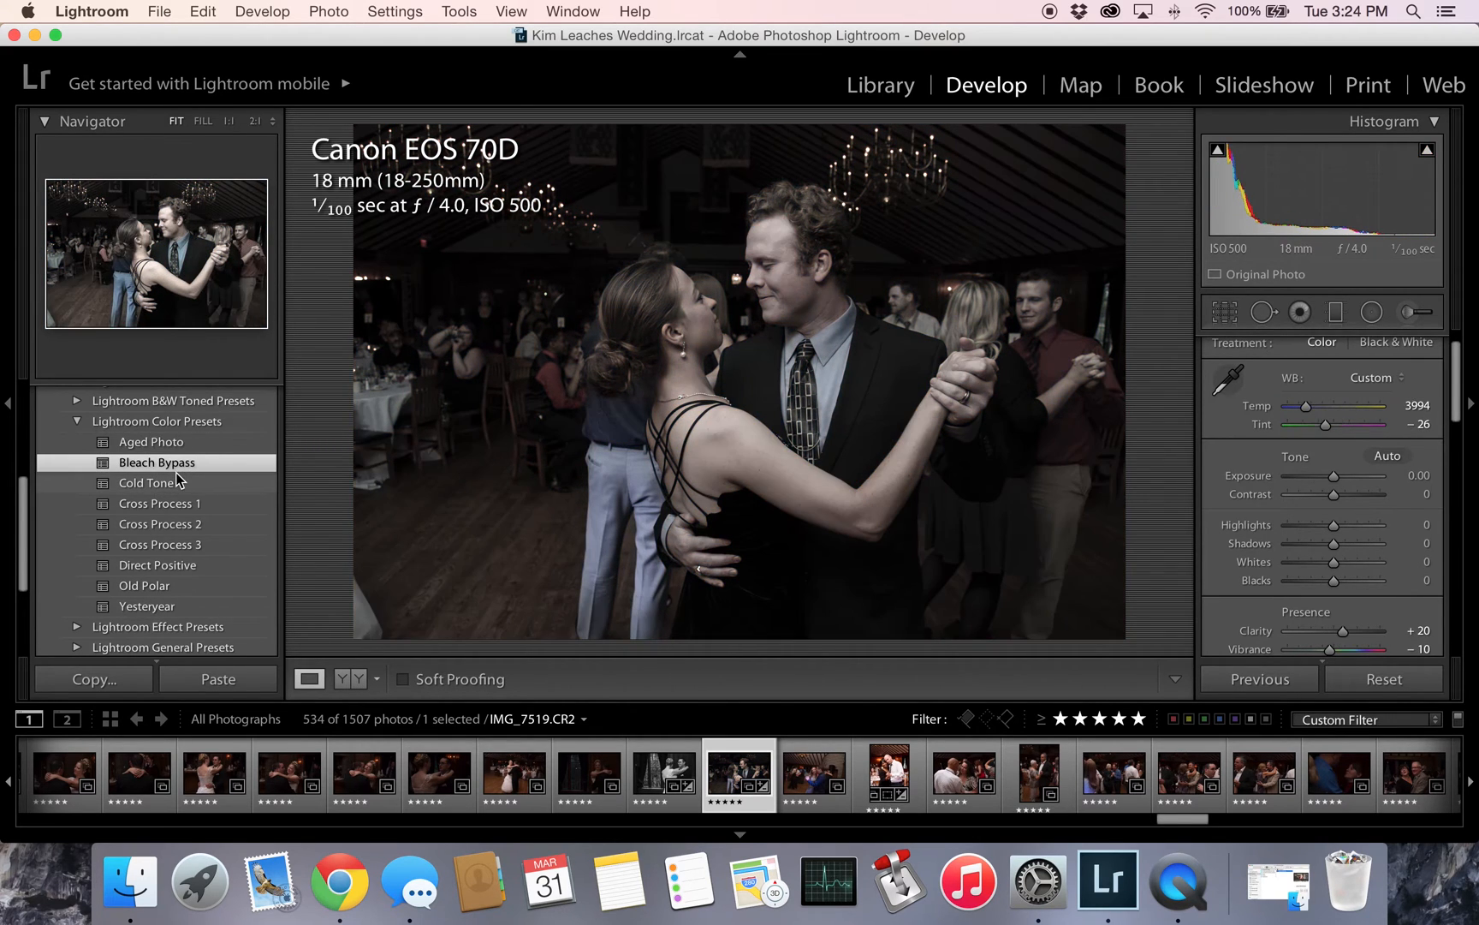
click(176, 476)
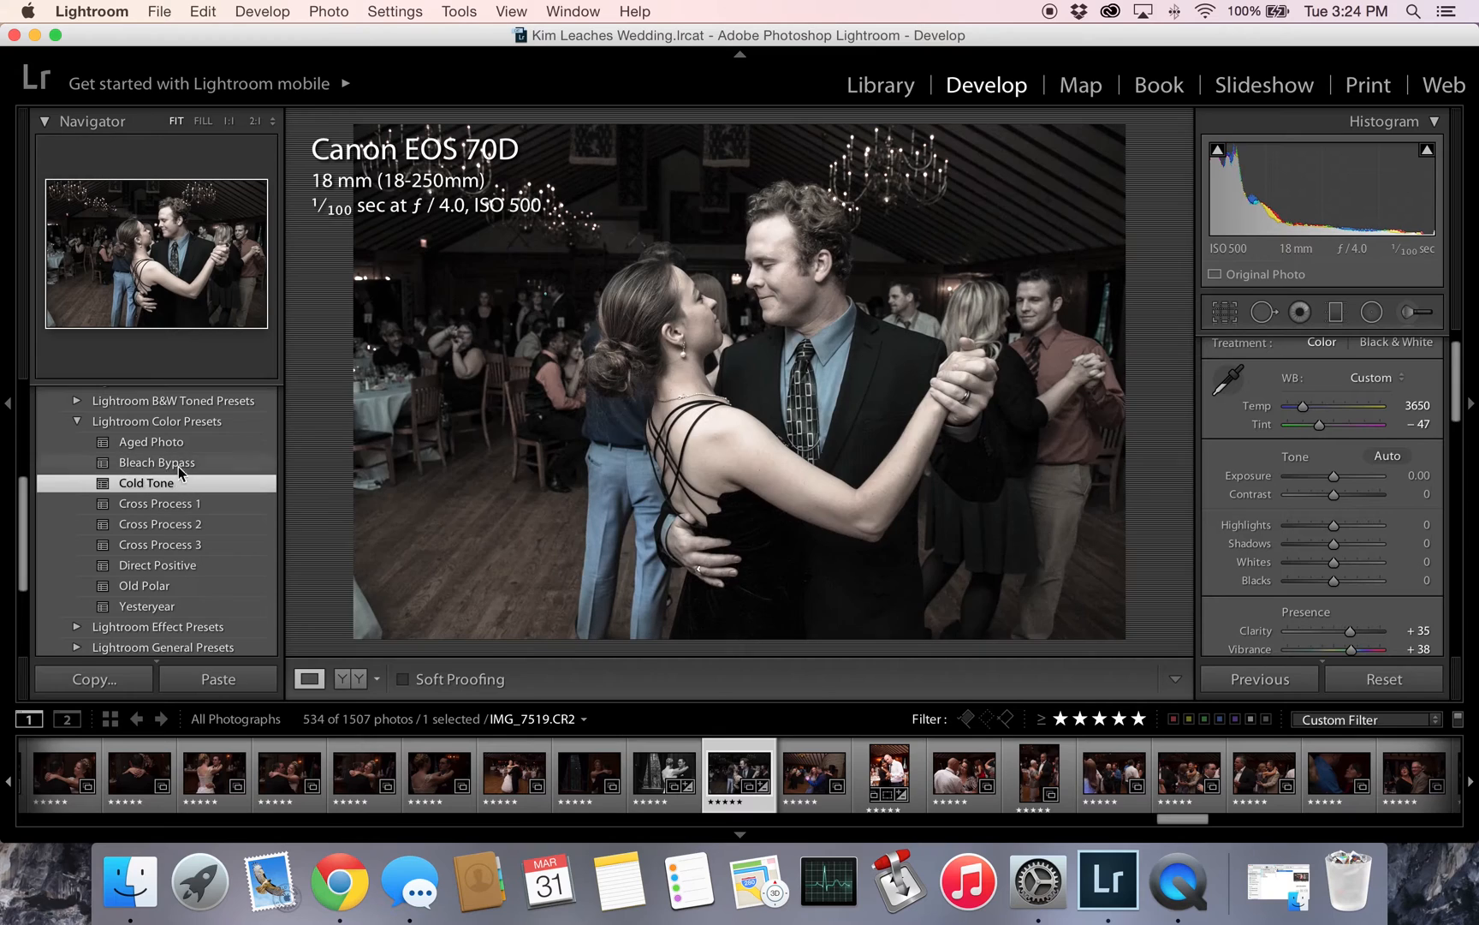
- Compare Old Polar and Yesteryear against Aged Photo, and leave the Aged Photo preset applied
click(178, 442)
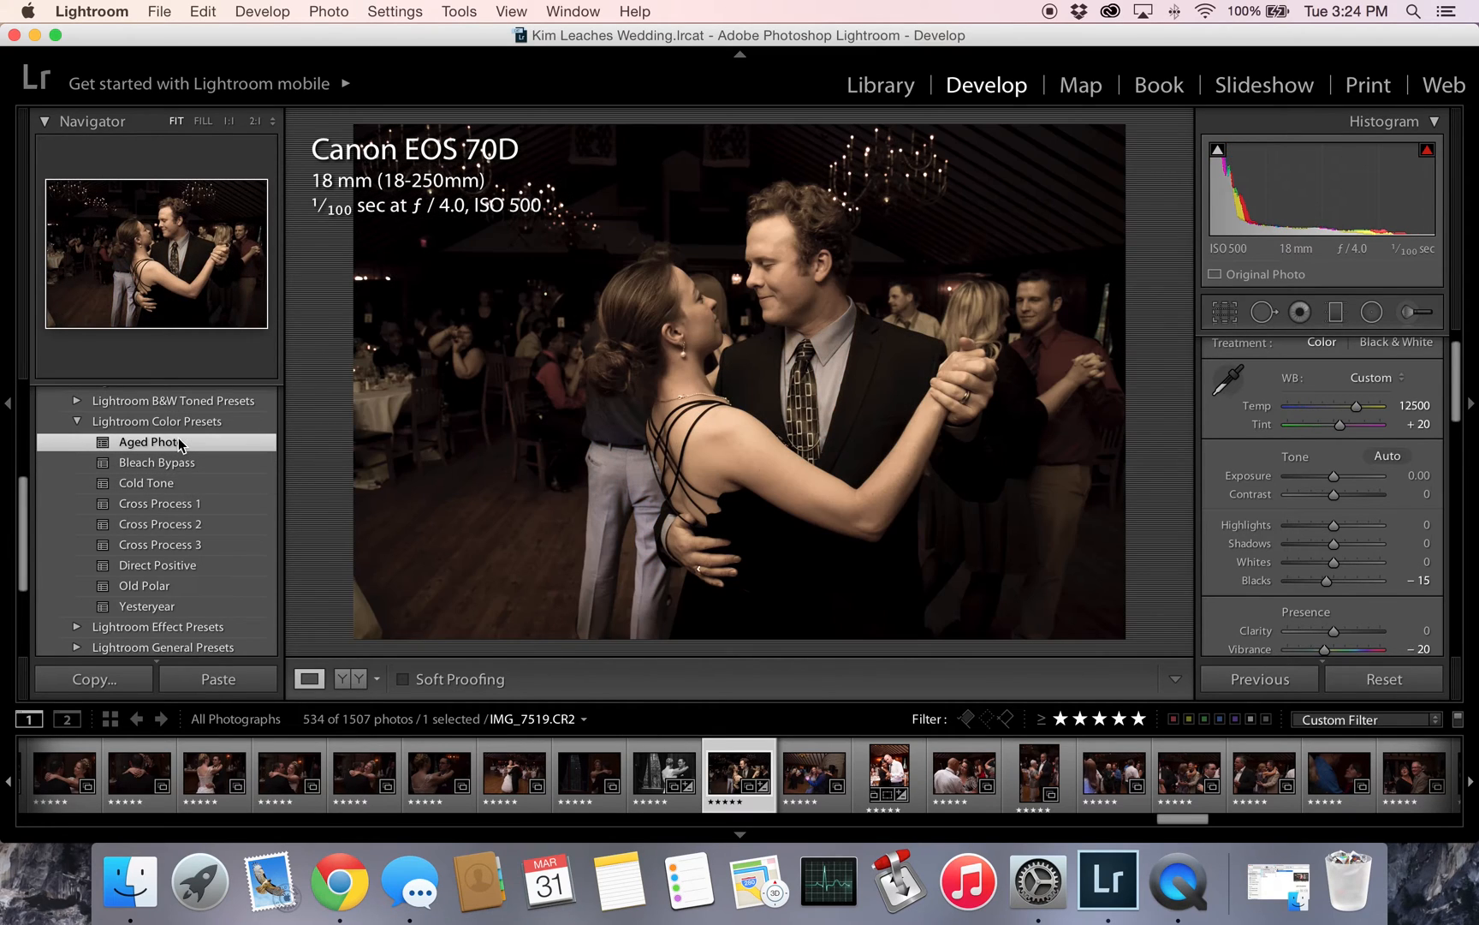
click(150, 586)
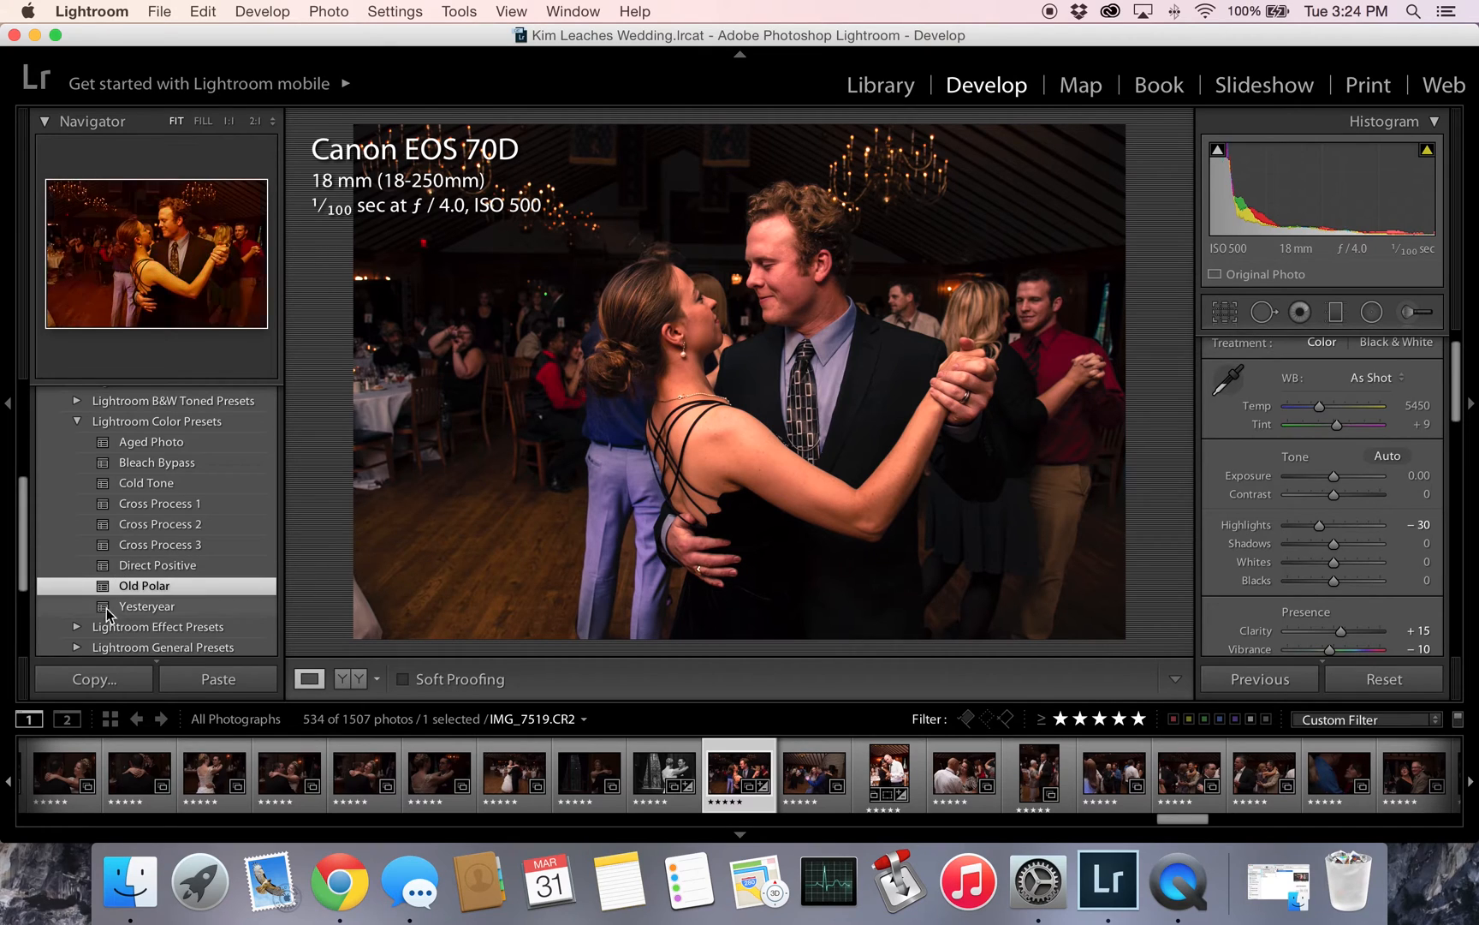
click(149, 607)
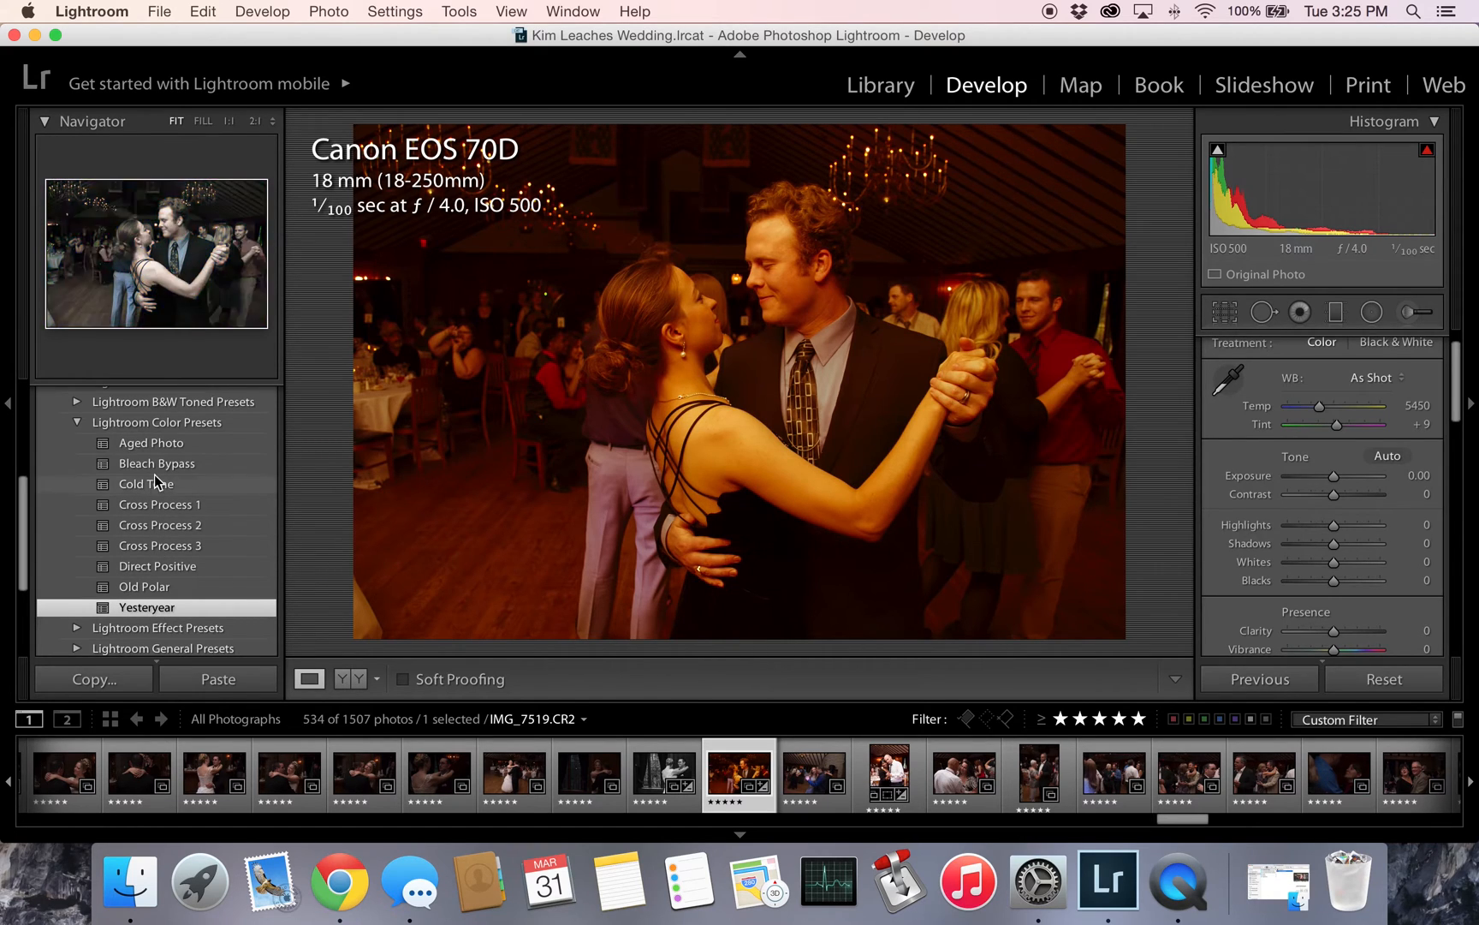
click(157, 444)
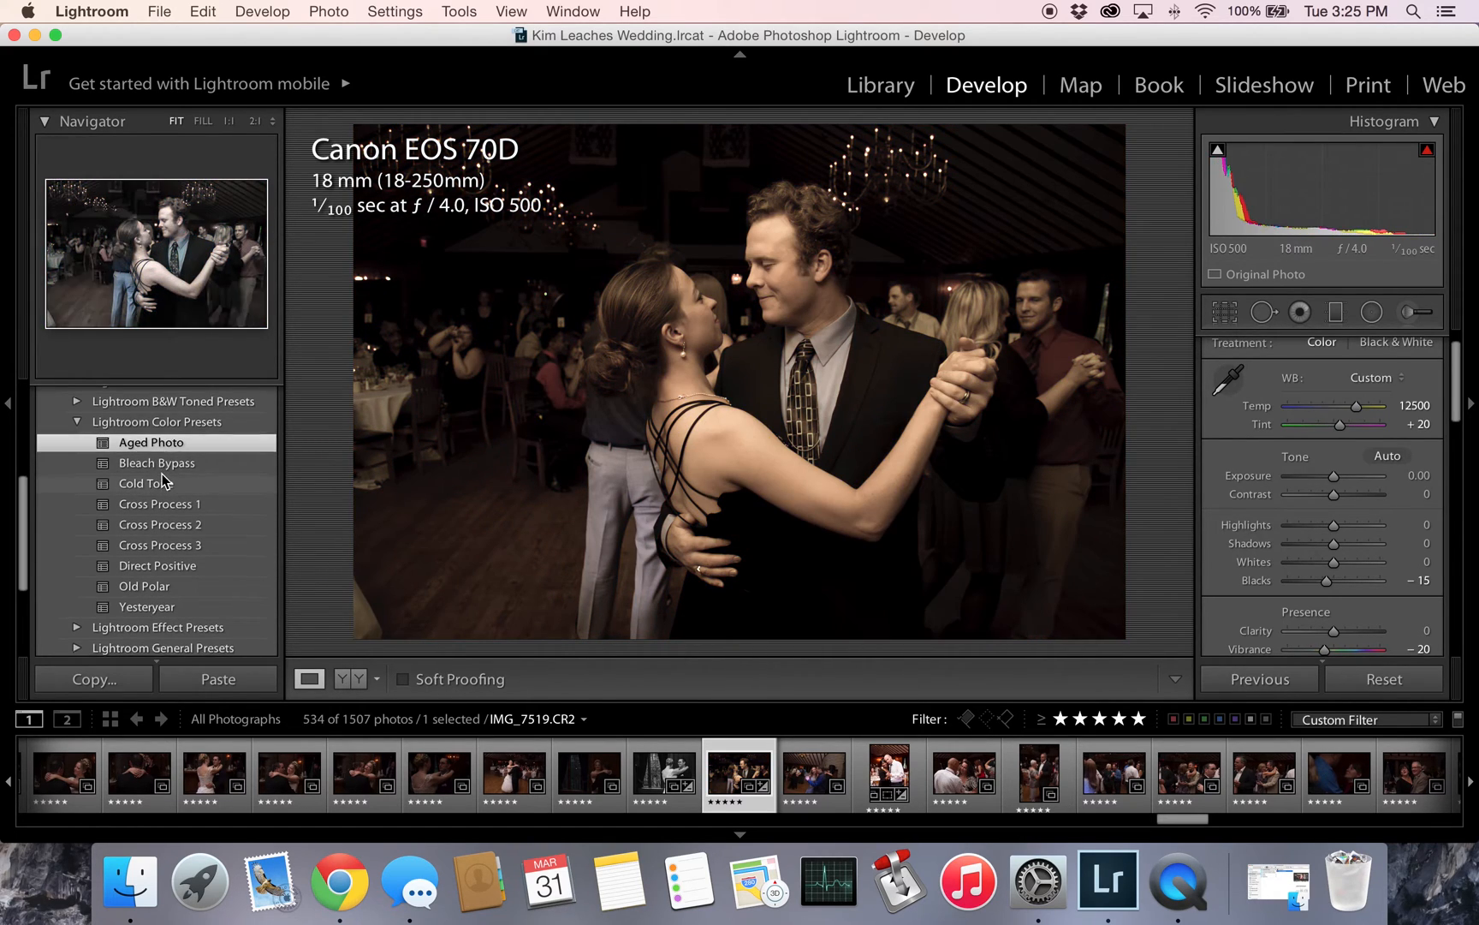
- Expand the Lightroom Effect Presets group and add the Grain - Medium preset to the photo
scroll(161, 484, down, 2)
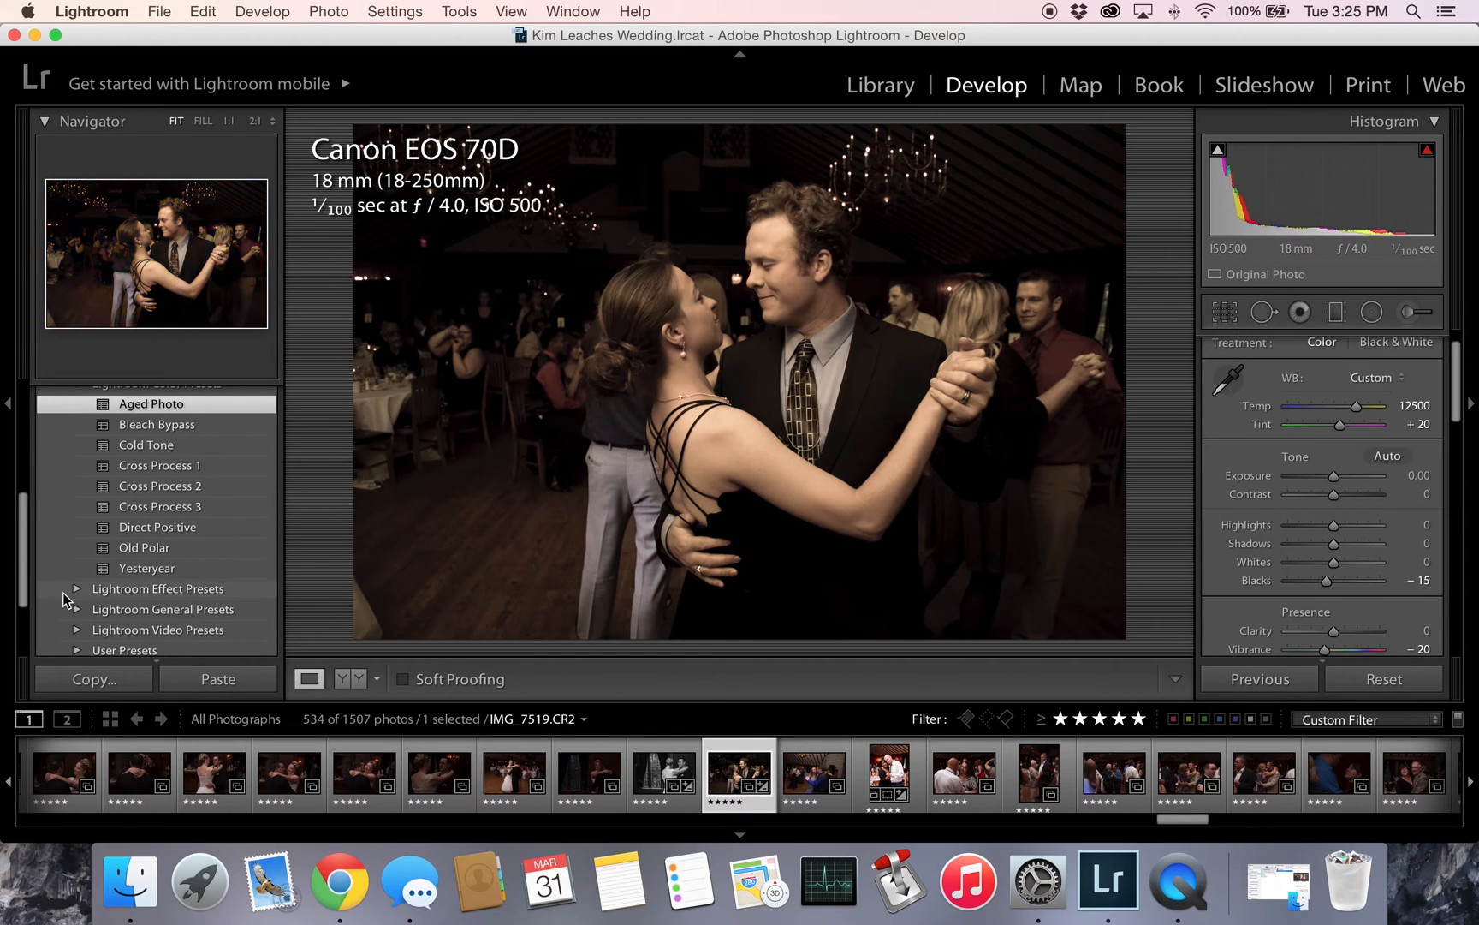
click(116, 590)
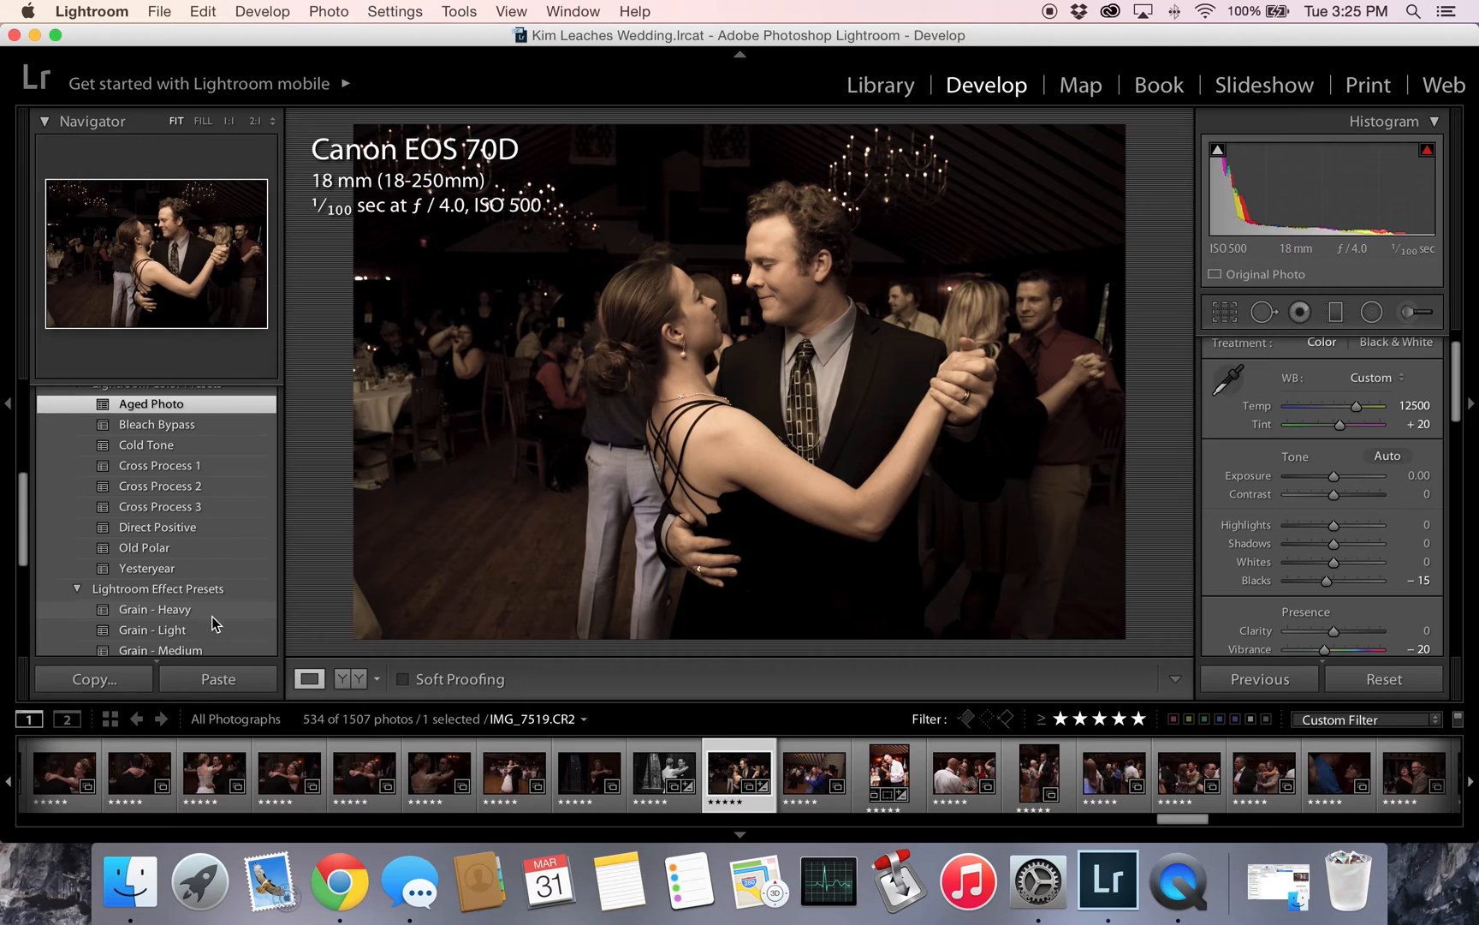
scroll(212, 617, down, 2)
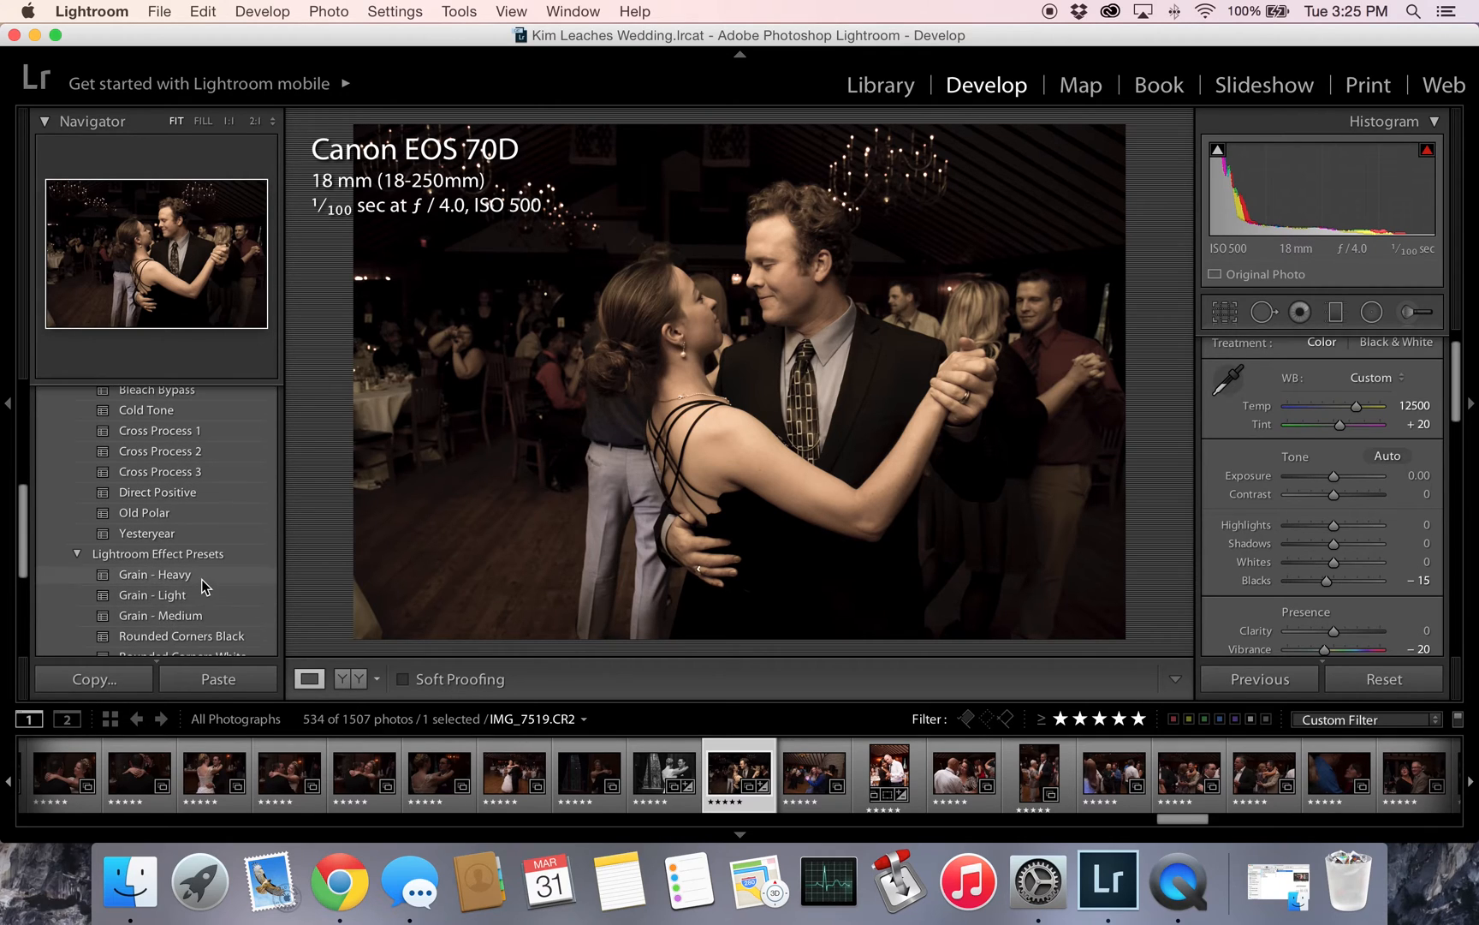
click(201, 579)
scroll(200, 578, down, 2)
click(204, 572)
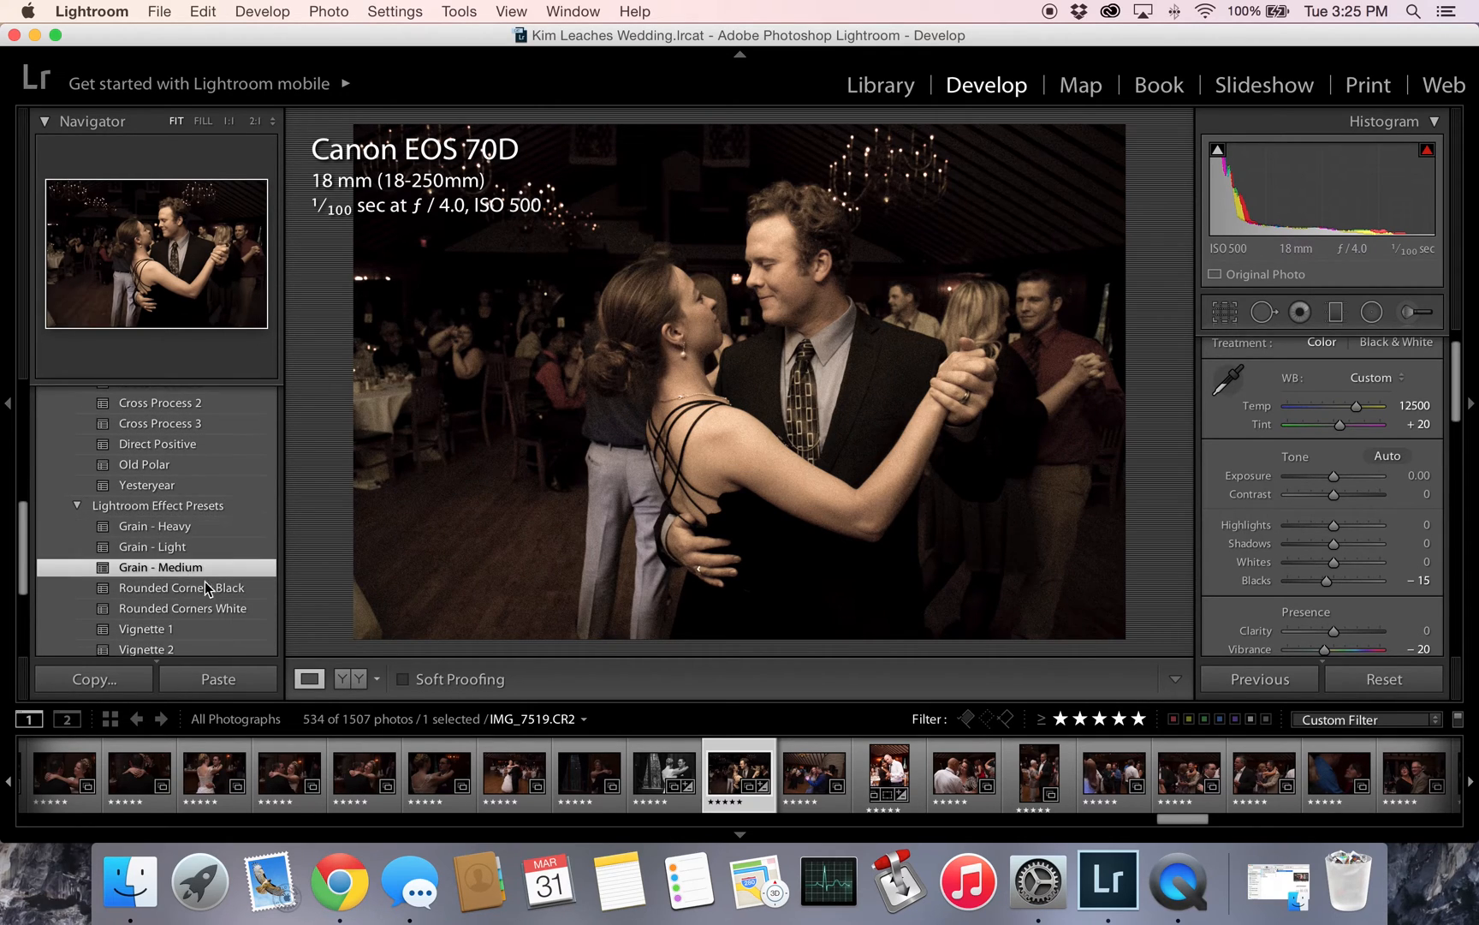
- Compare the Grain - Heavy and Grain - Medium presets at 1:1 magnification and apply Grain - Heavy
scroll(210, 584, down, 2)
click(188, 471)
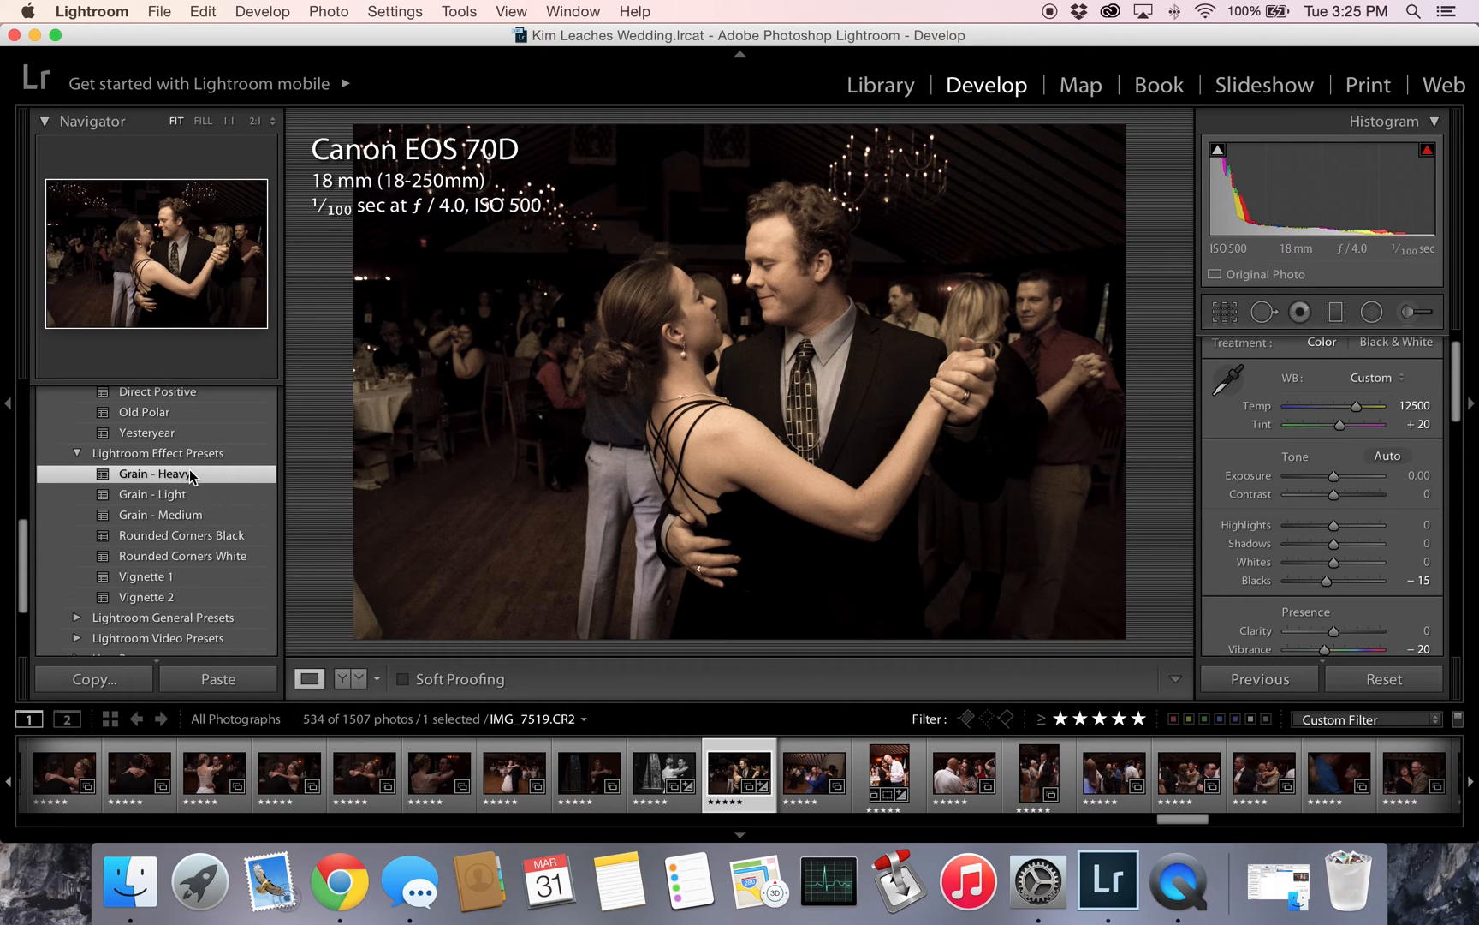
click(859, 321)
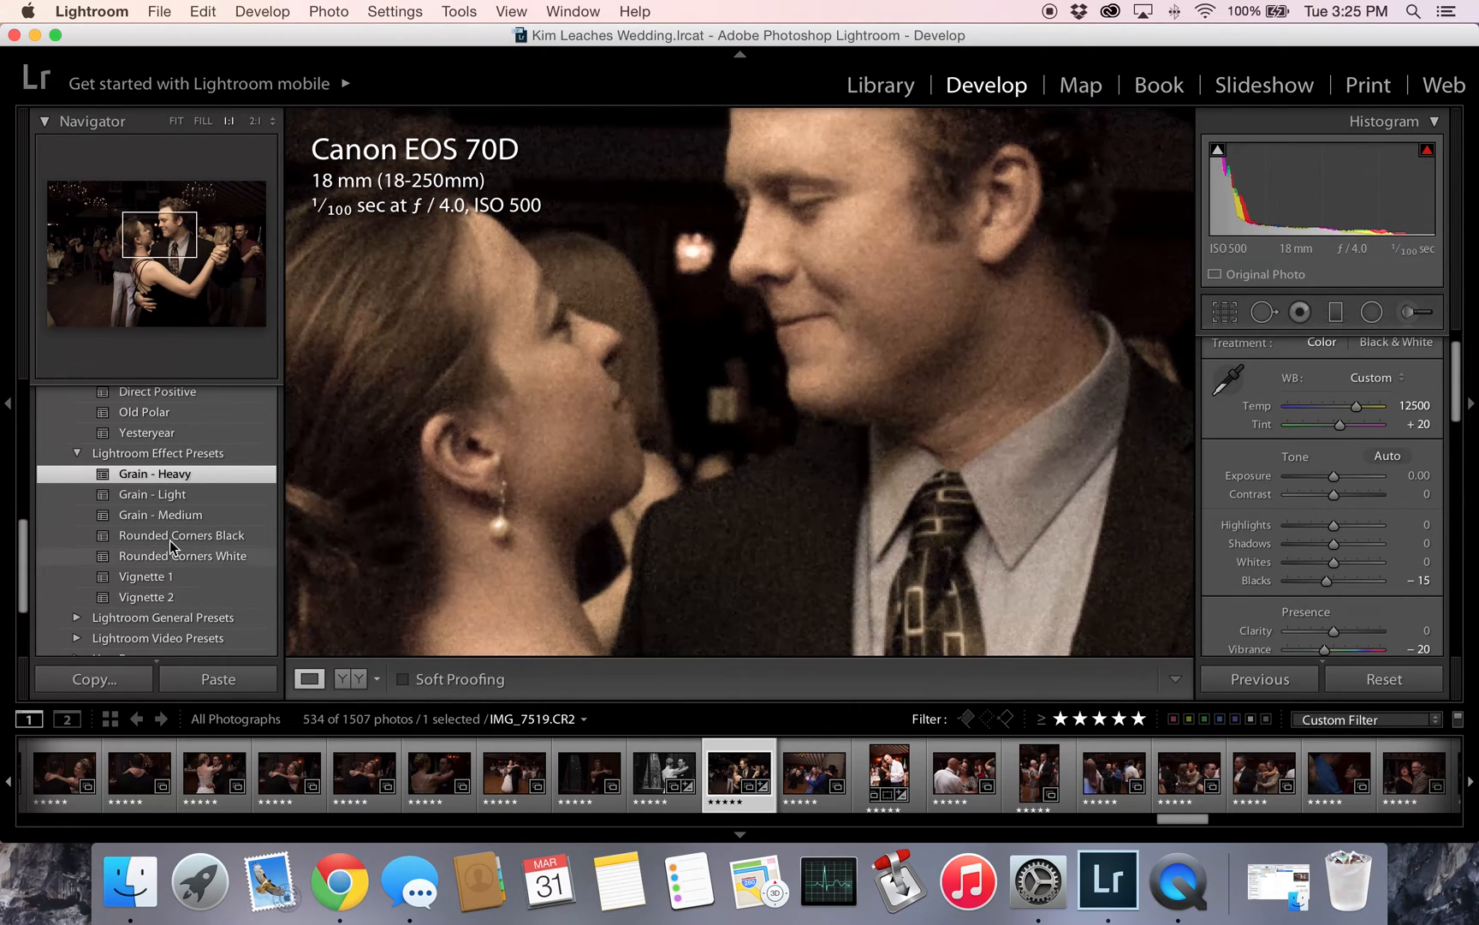
click(181, 514)
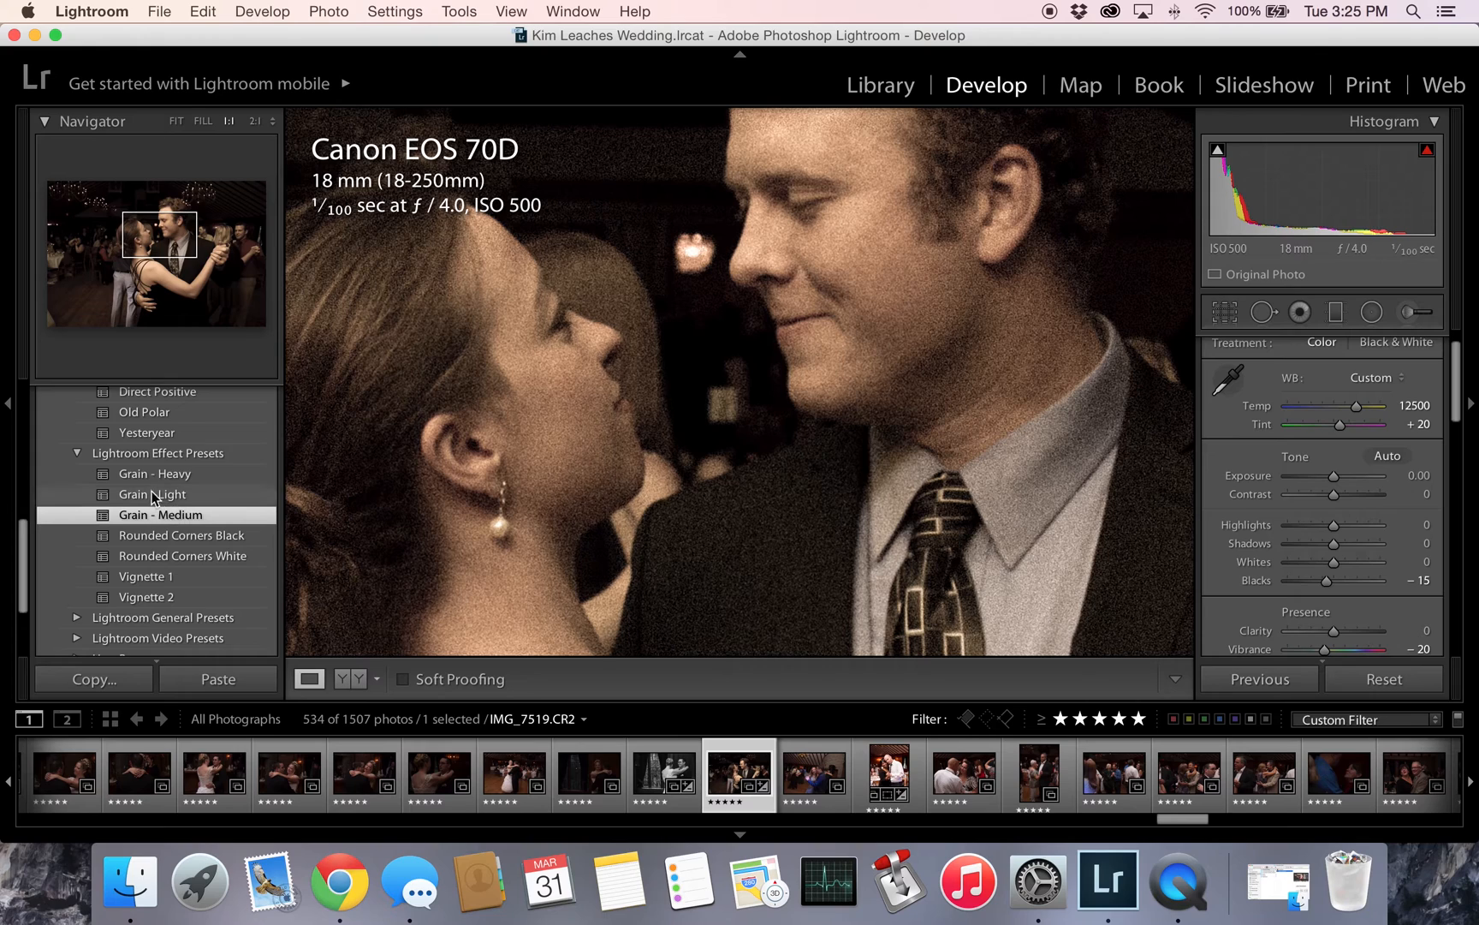
click(154, 475)
- Try Vignette 2 and Rounded Corners Black on the whole photo, and finish with Rounded Corners White applied
click(151, 596)
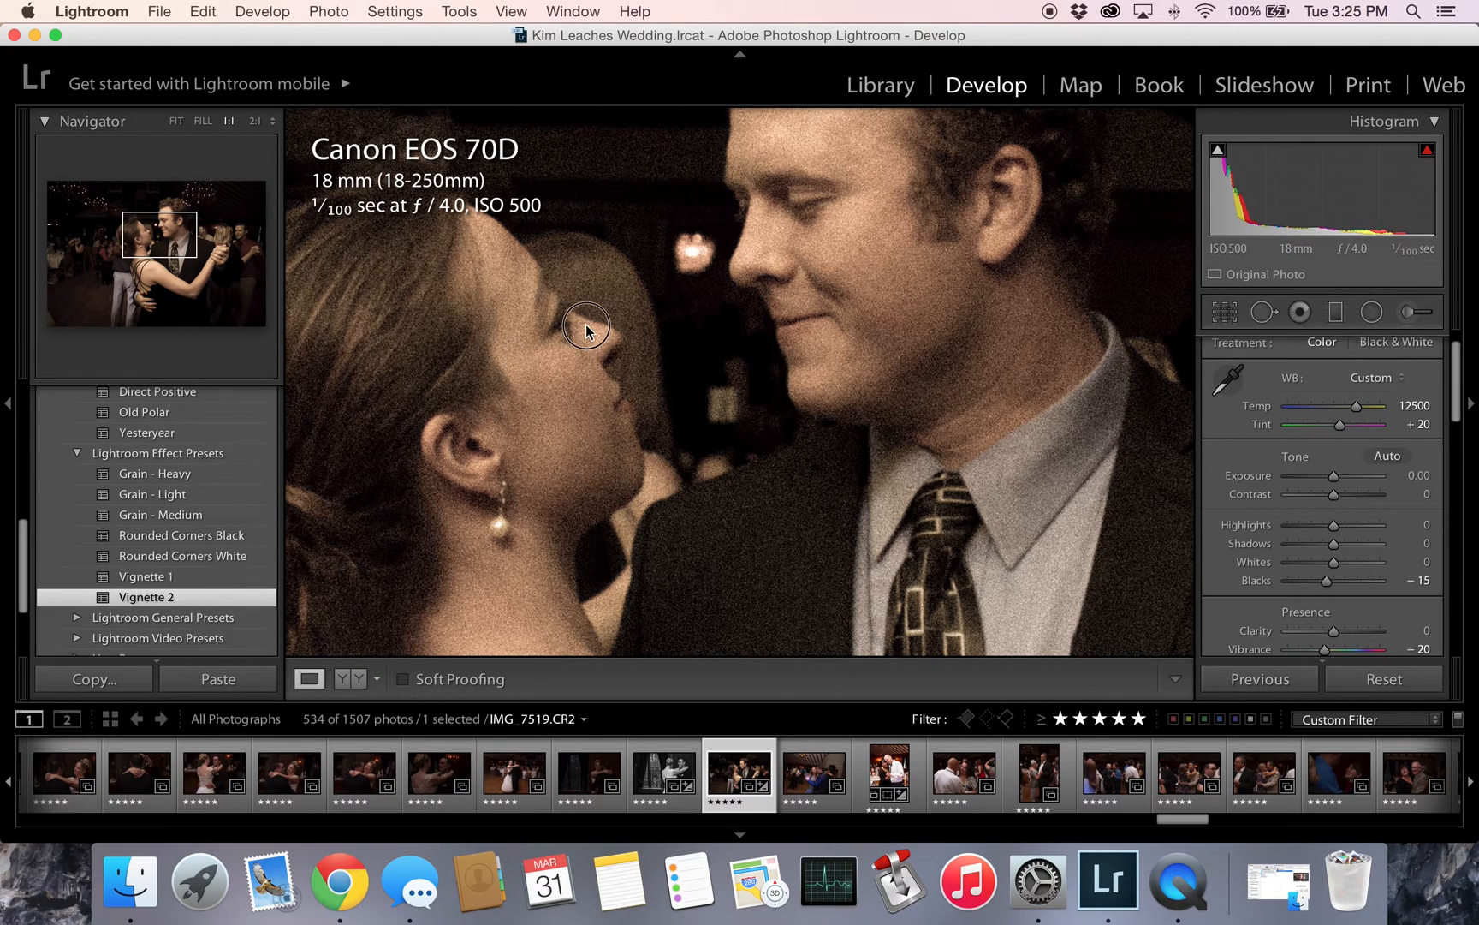
click(589, 328)
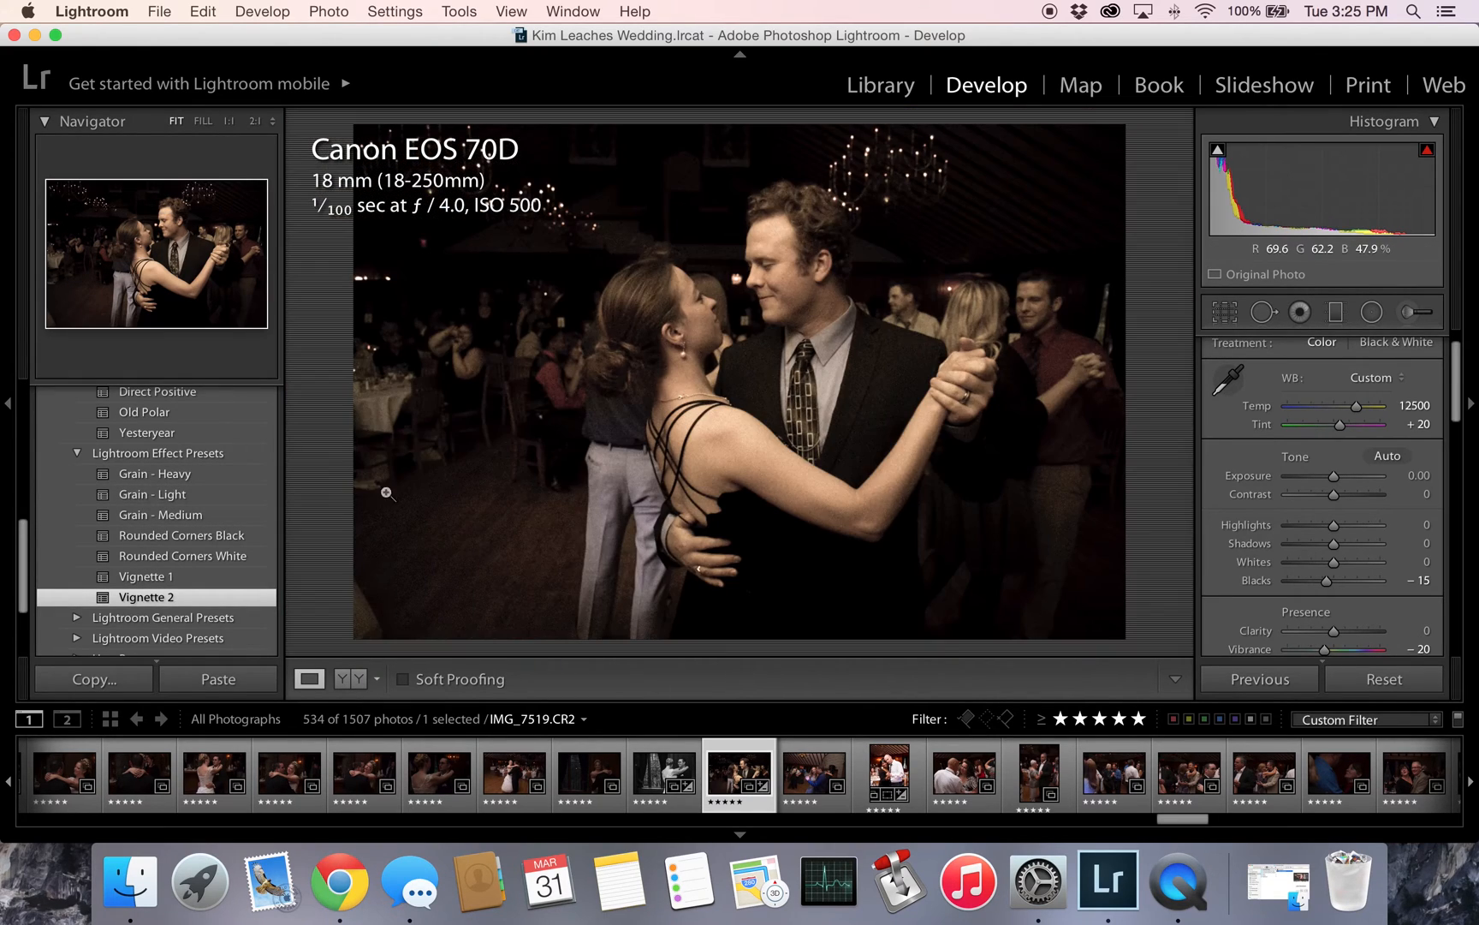
click(186, 541)
click(189, 558)
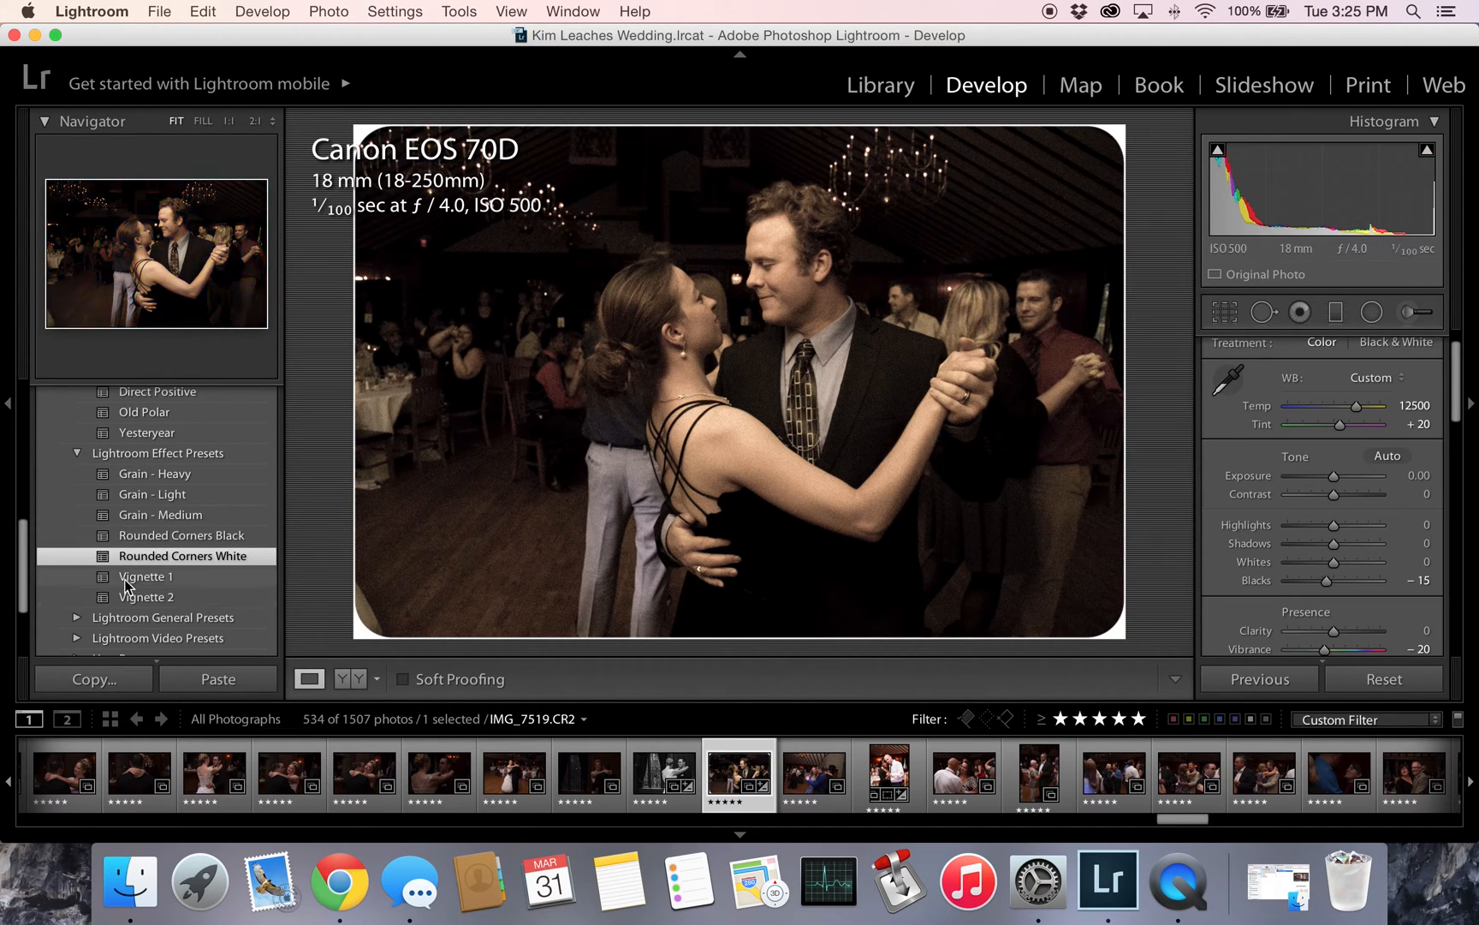
- Expand the Lightroom General Presets group
scroll(184, 583, down, 2)
scroll(182, 582, down, 1)
click(75, 569)
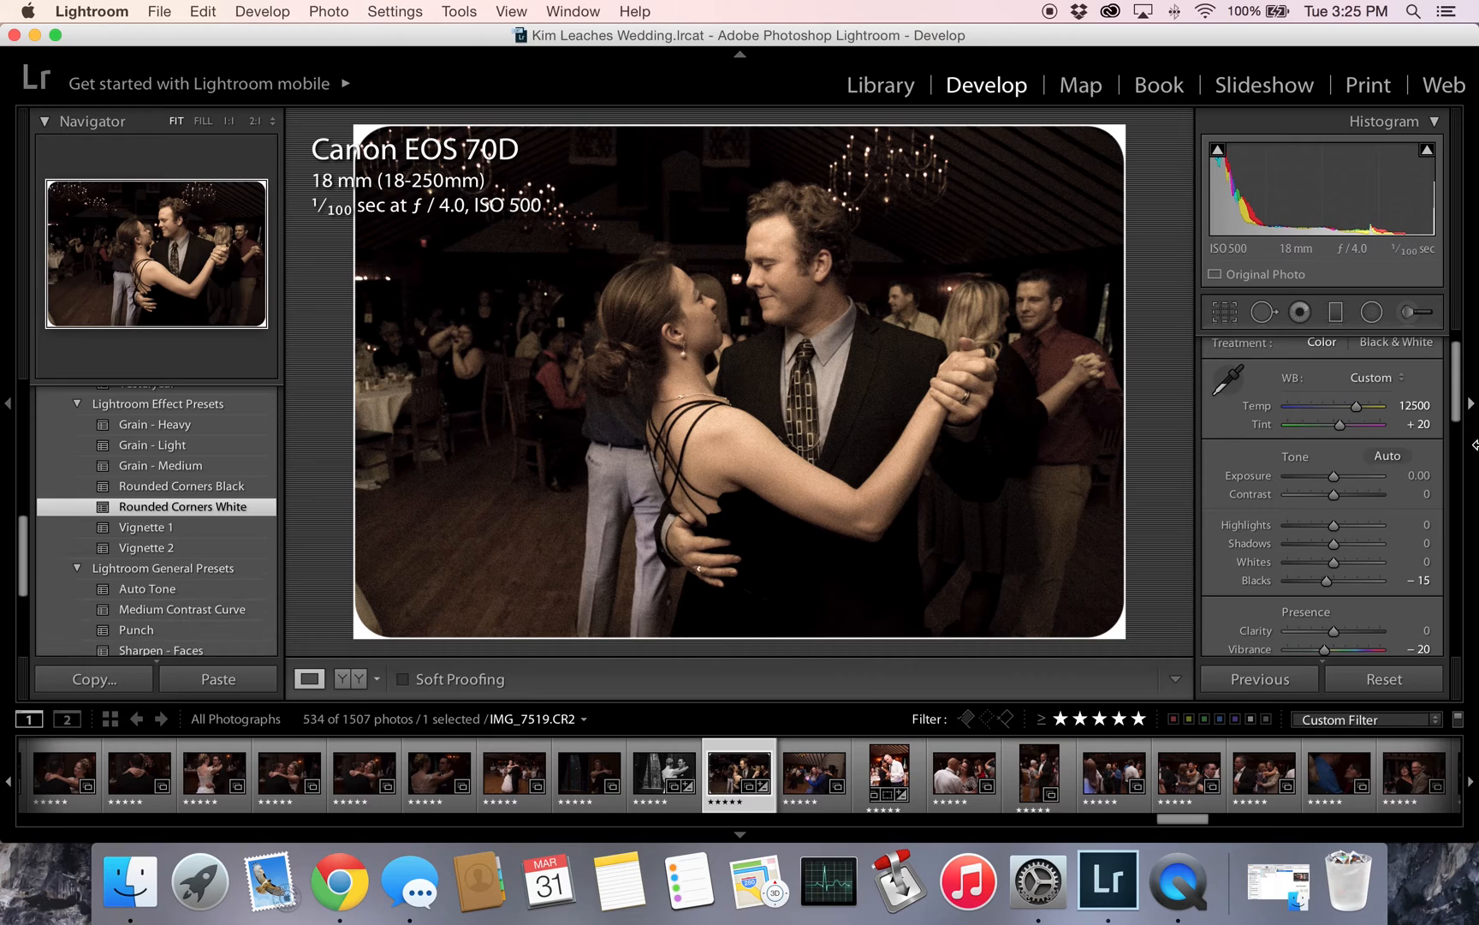
- Review the vignetting and grain settings in effect on the photo, and apply the Auto Tone general preset
scroll(1295, 410, down, 10)
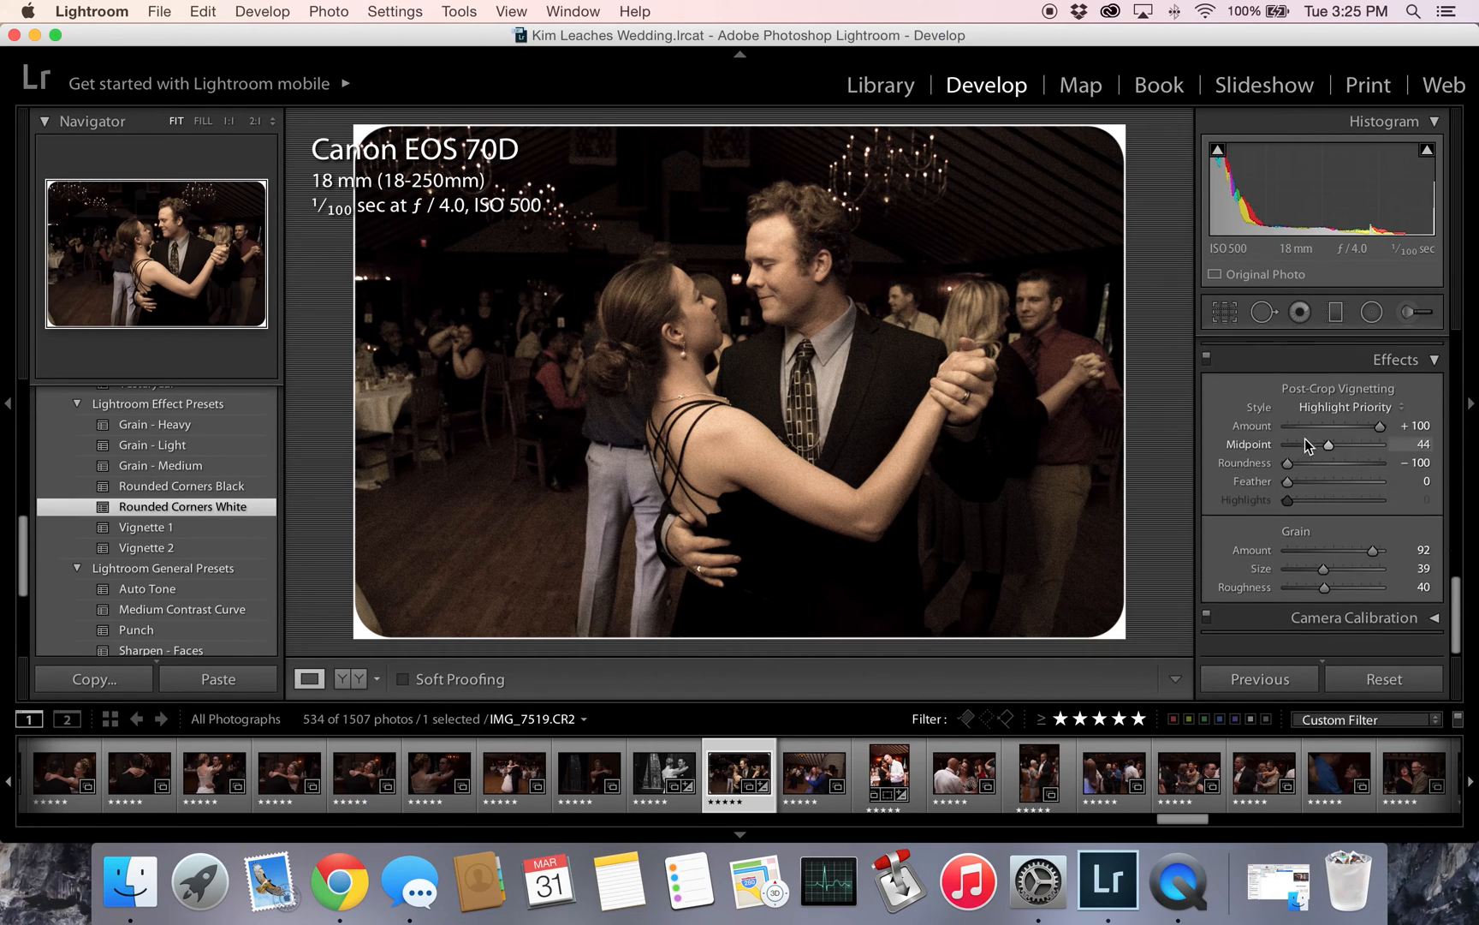
scroll(1305, 446, up, 8)
scroll(1305, 450, up, 5)
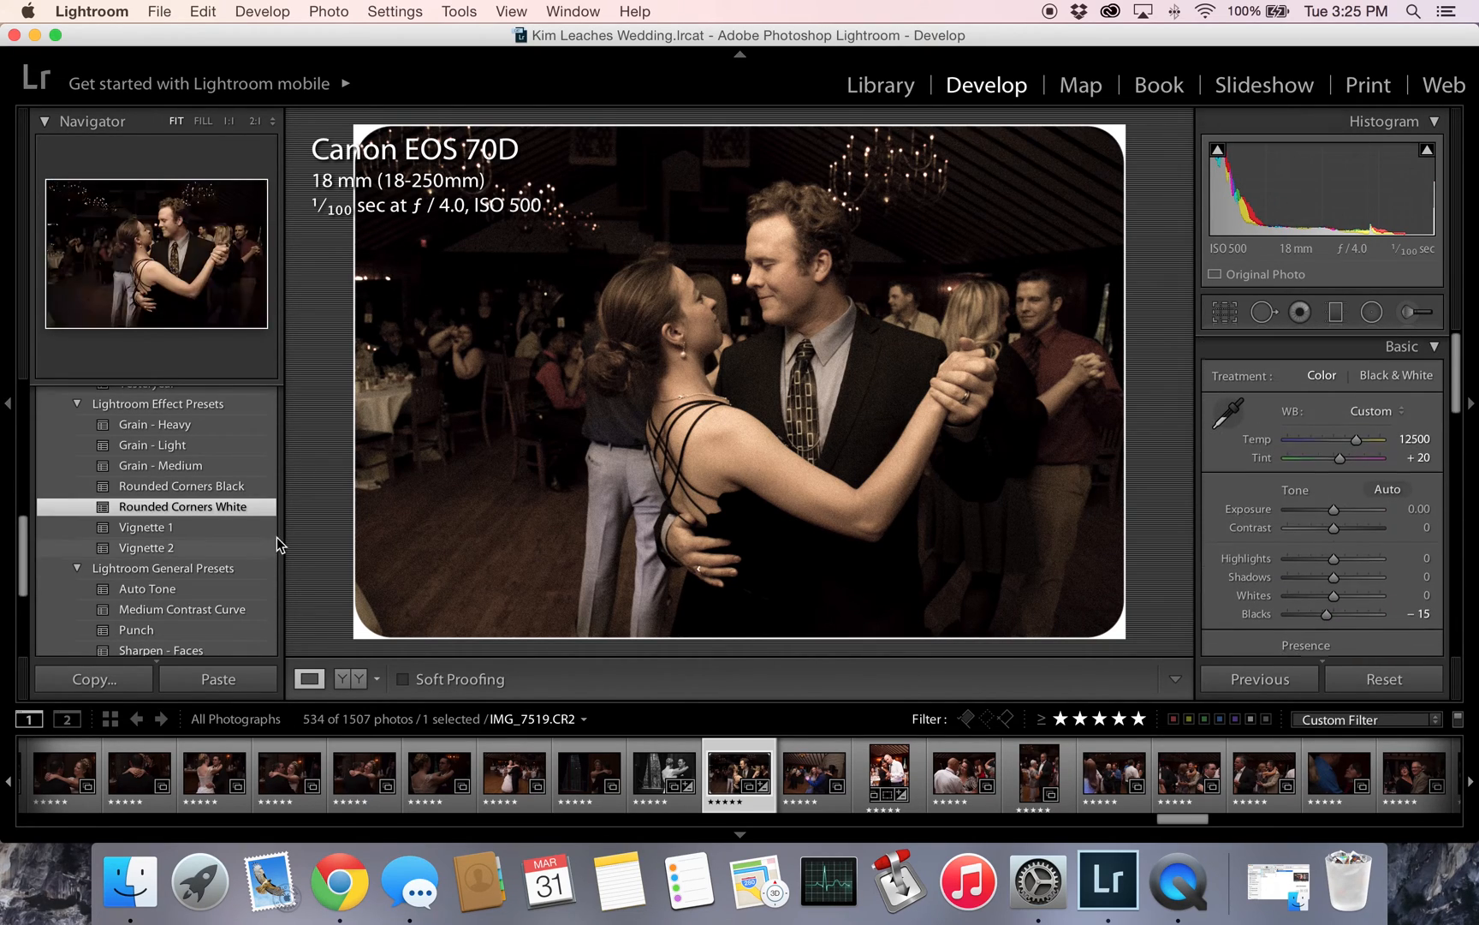
scroll(184, 553, down, 3)
click(189, 538)
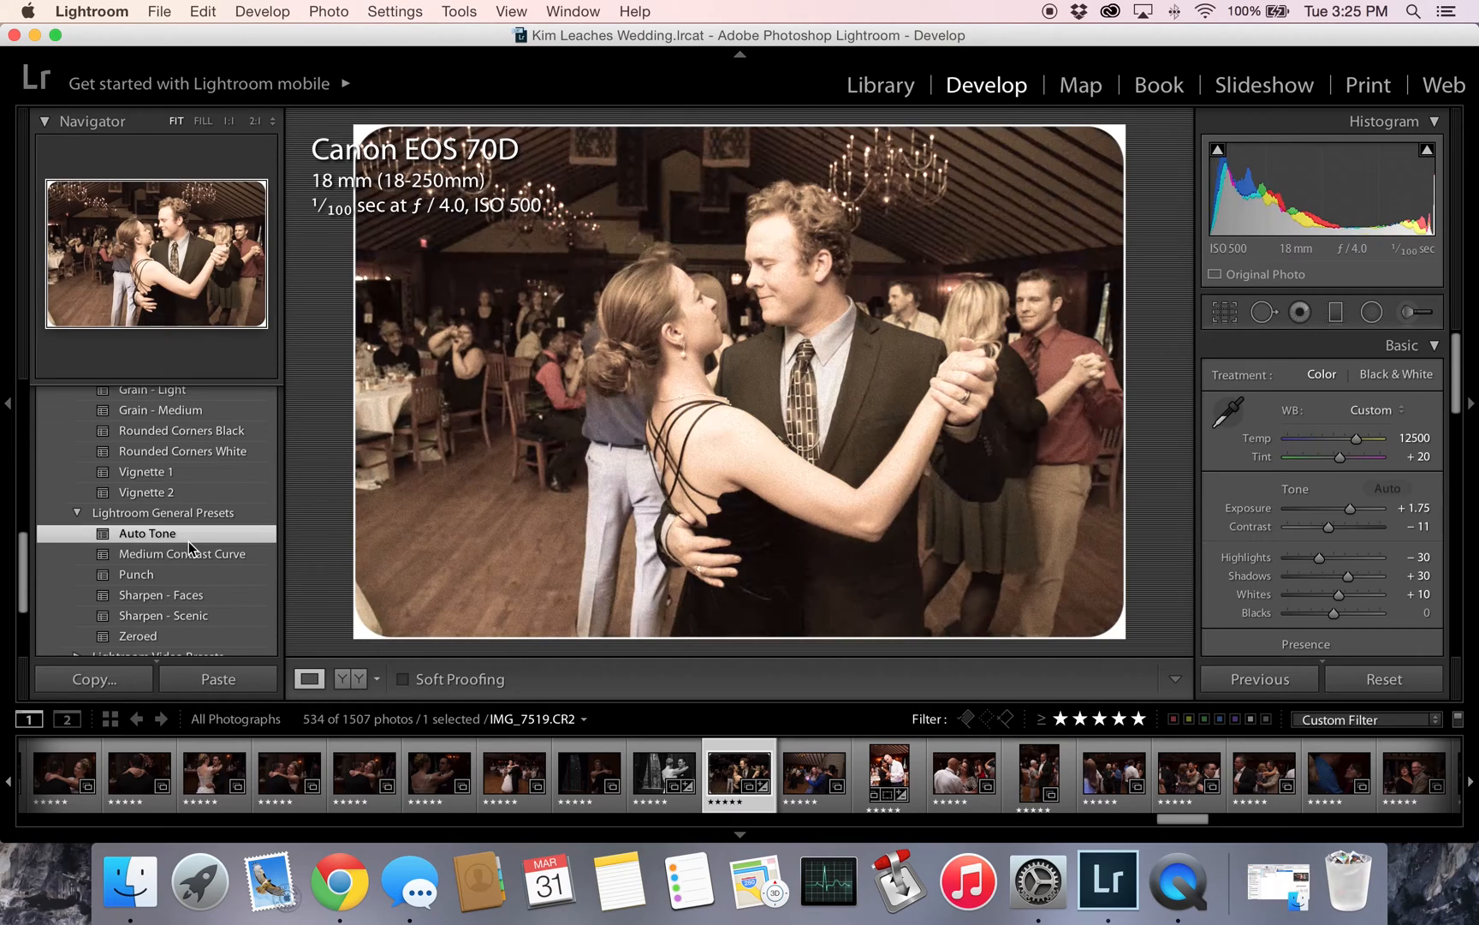
- Apply the Sharpen - Faces general preset on top of the current look
scroll(180, 539, down, 4)
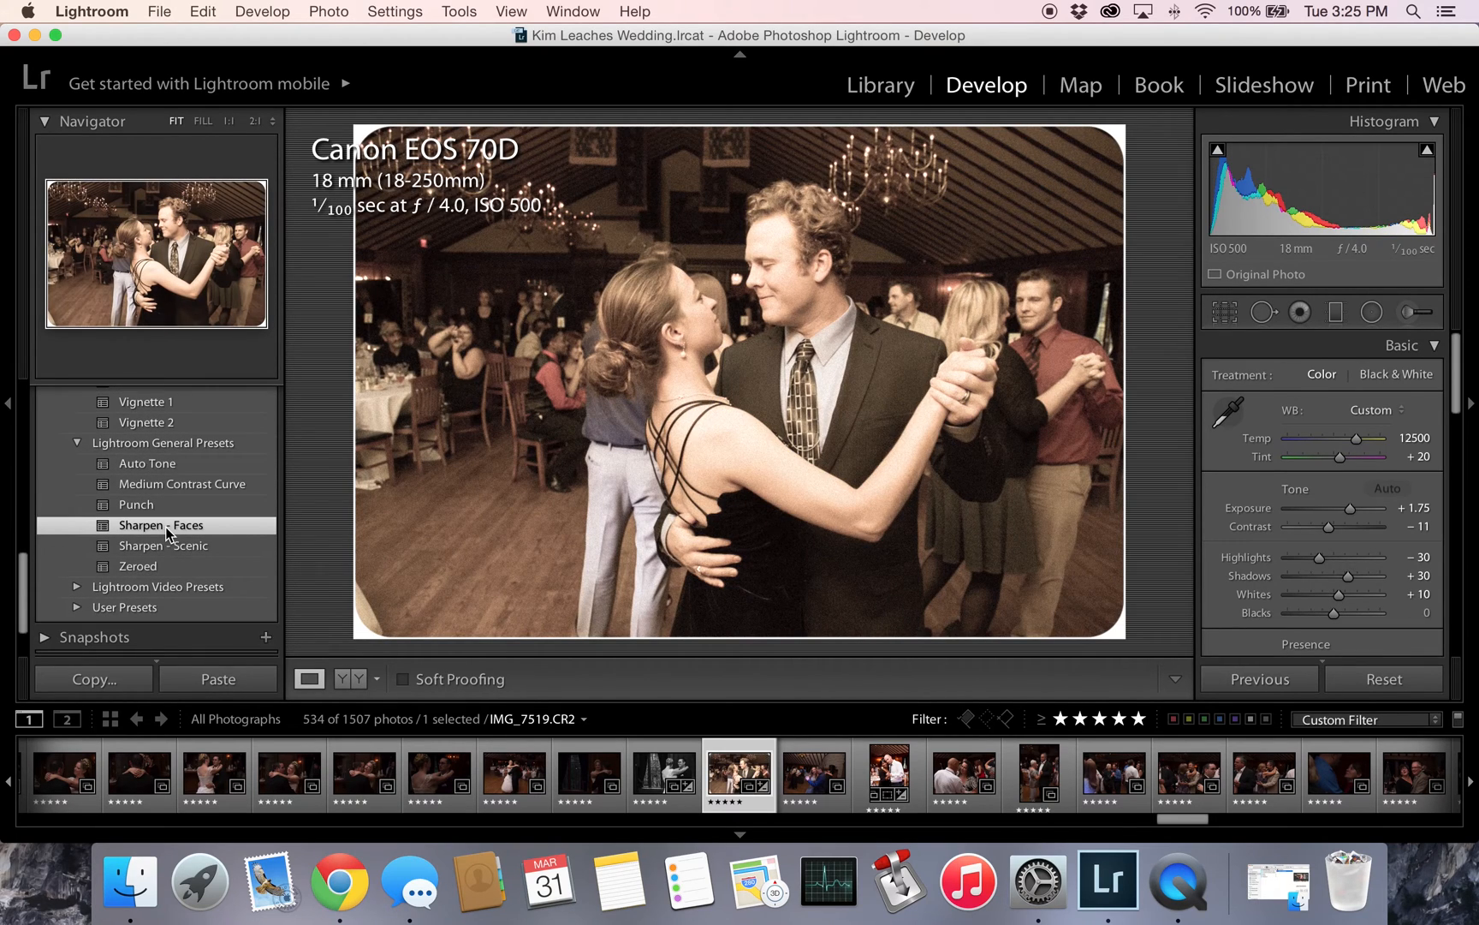
scroll(168, 533, up, 7)
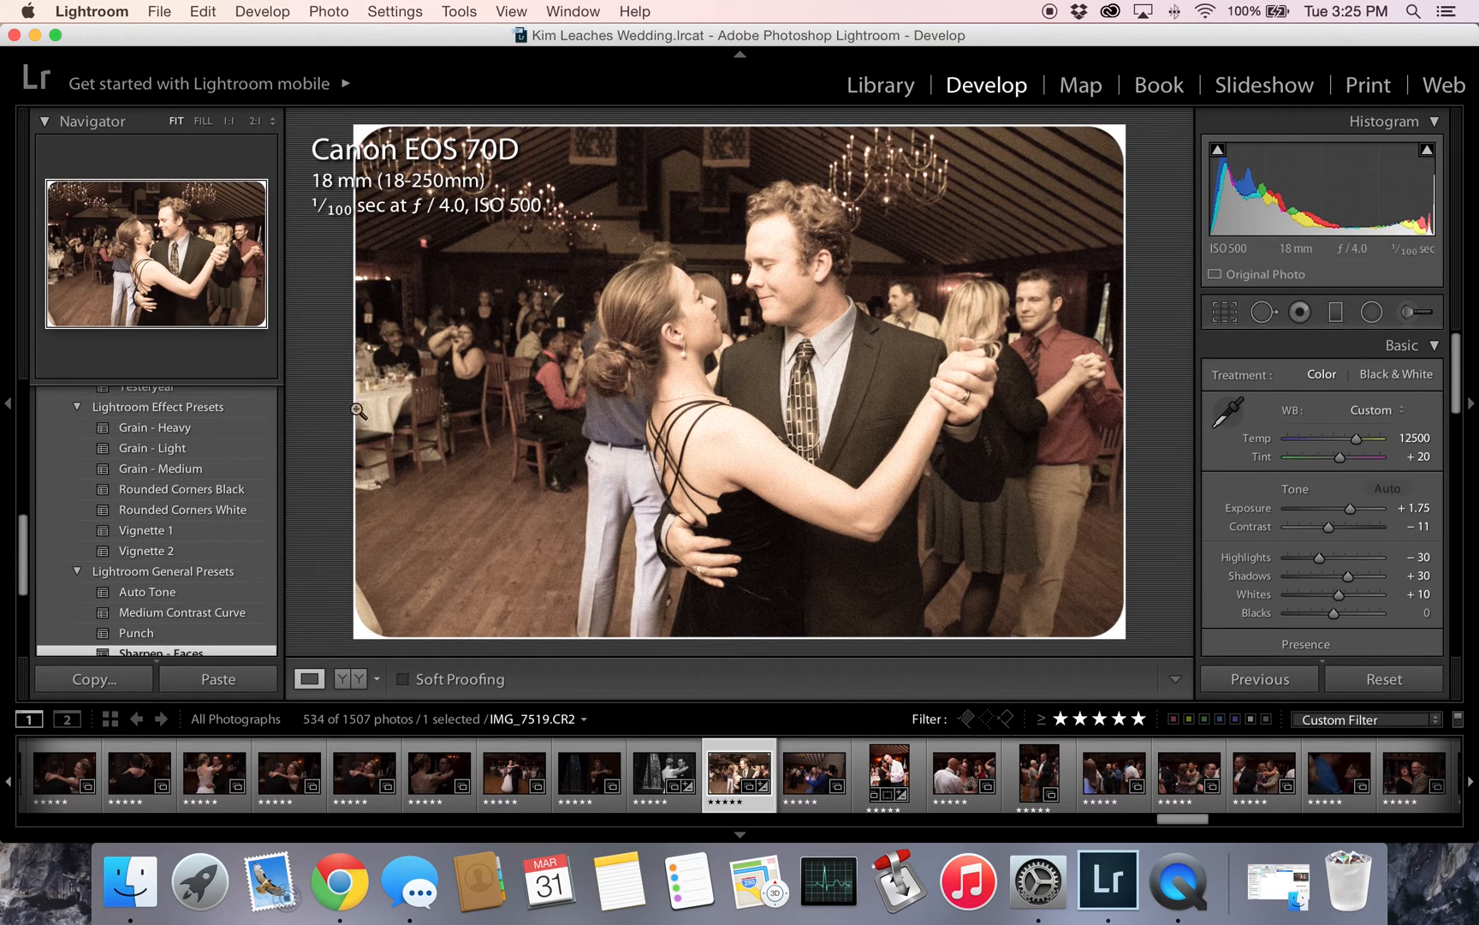
scroll(146, 480, down, 5)
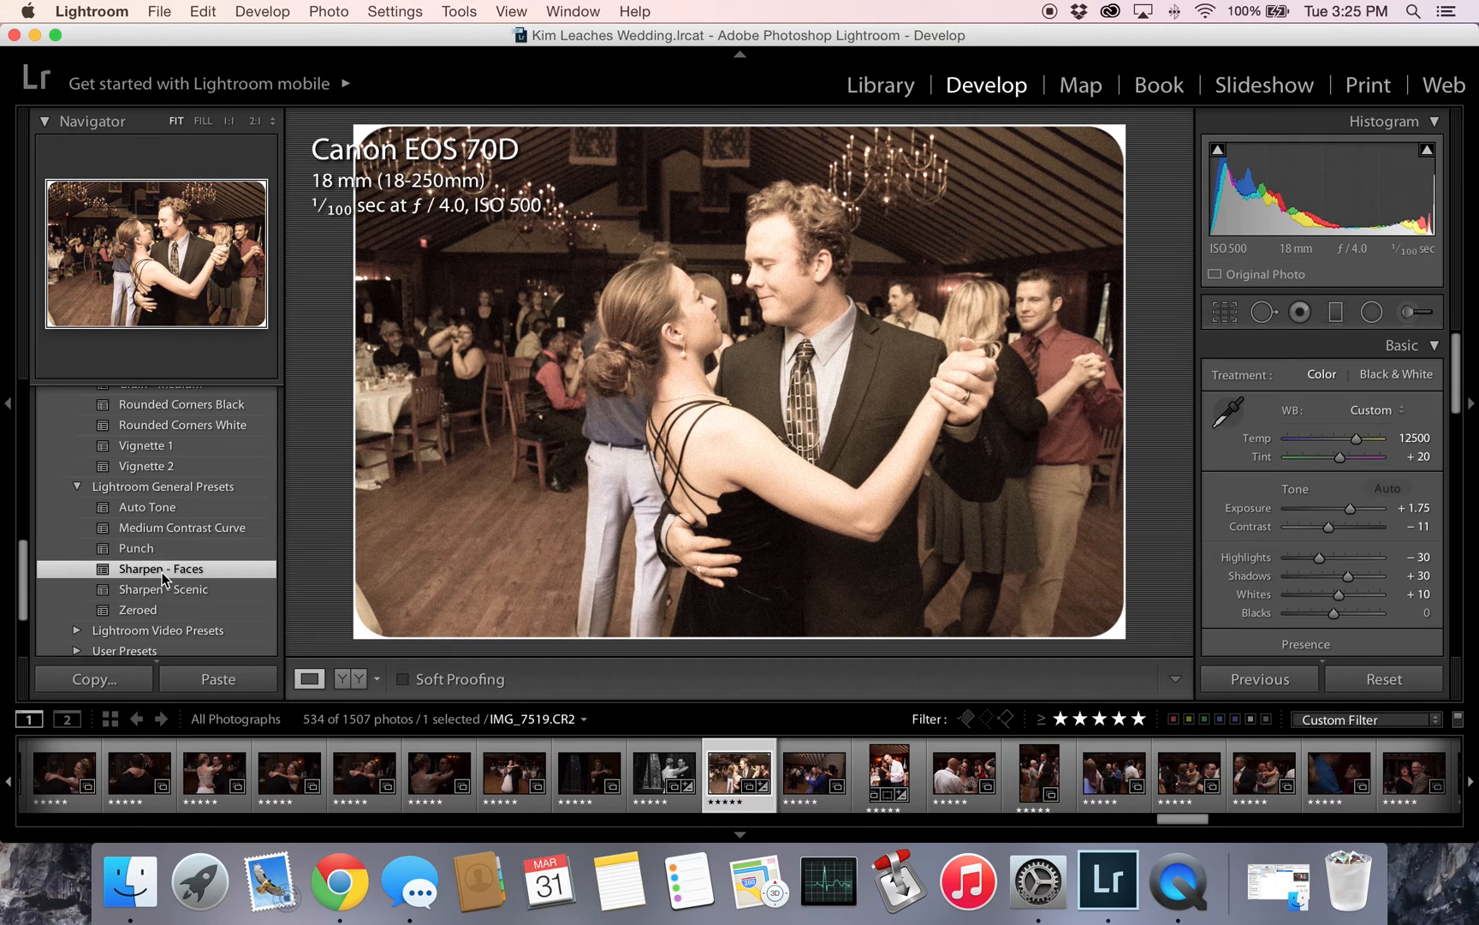
- Try the Blue, Red and Red Hi-Contrast black-and-white filter presets on the photo, and finish with Yellow Filter applied
scroll(145, 571, up, 8)
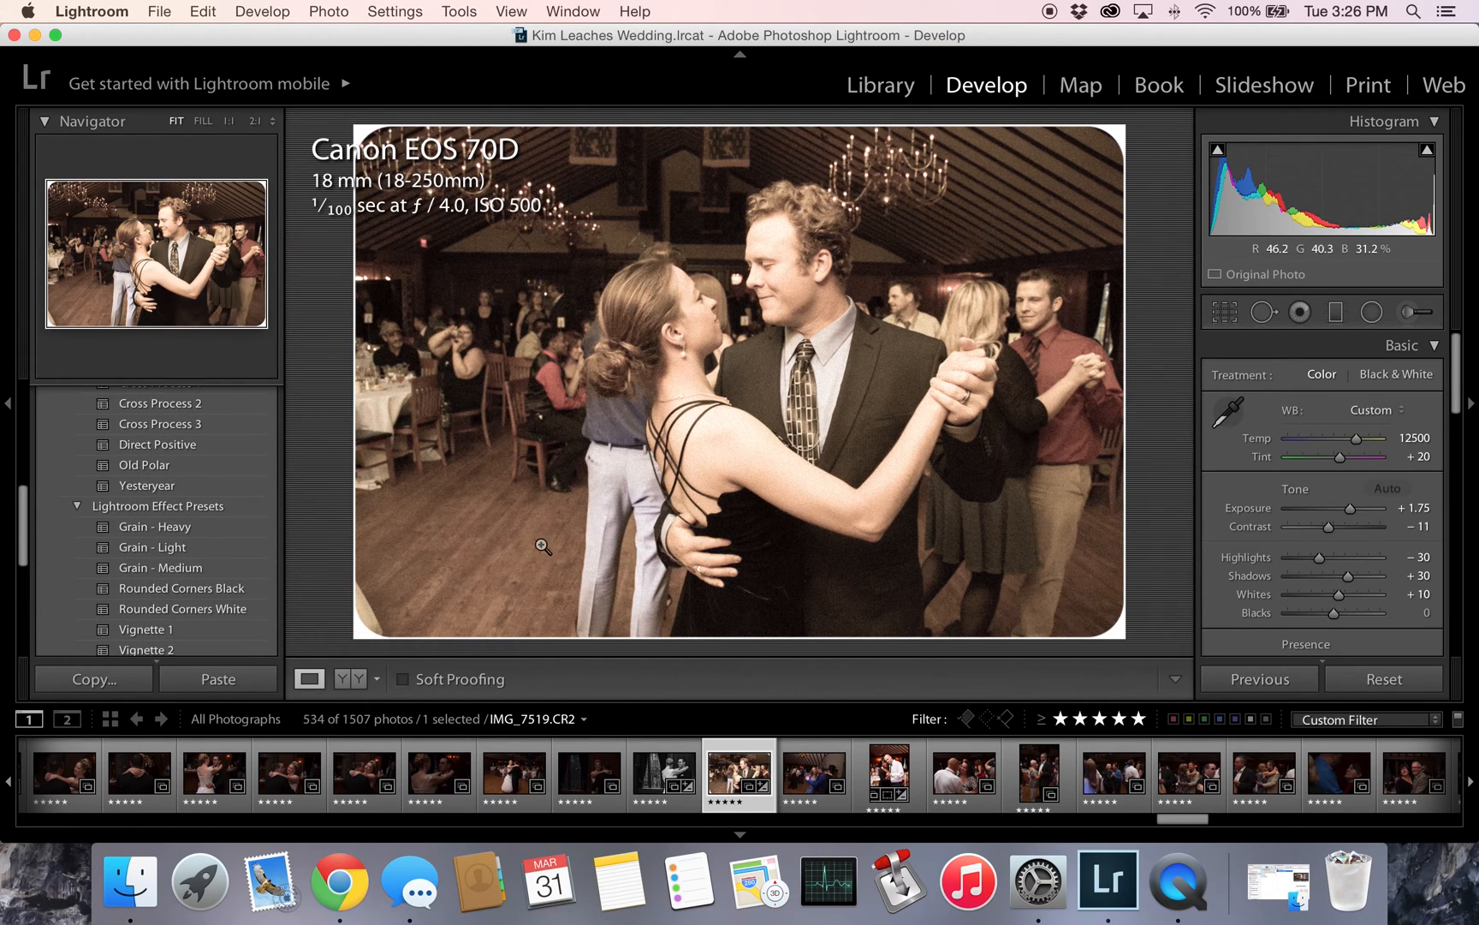
scroll(108, 522, up, 8)
click(141, 441)
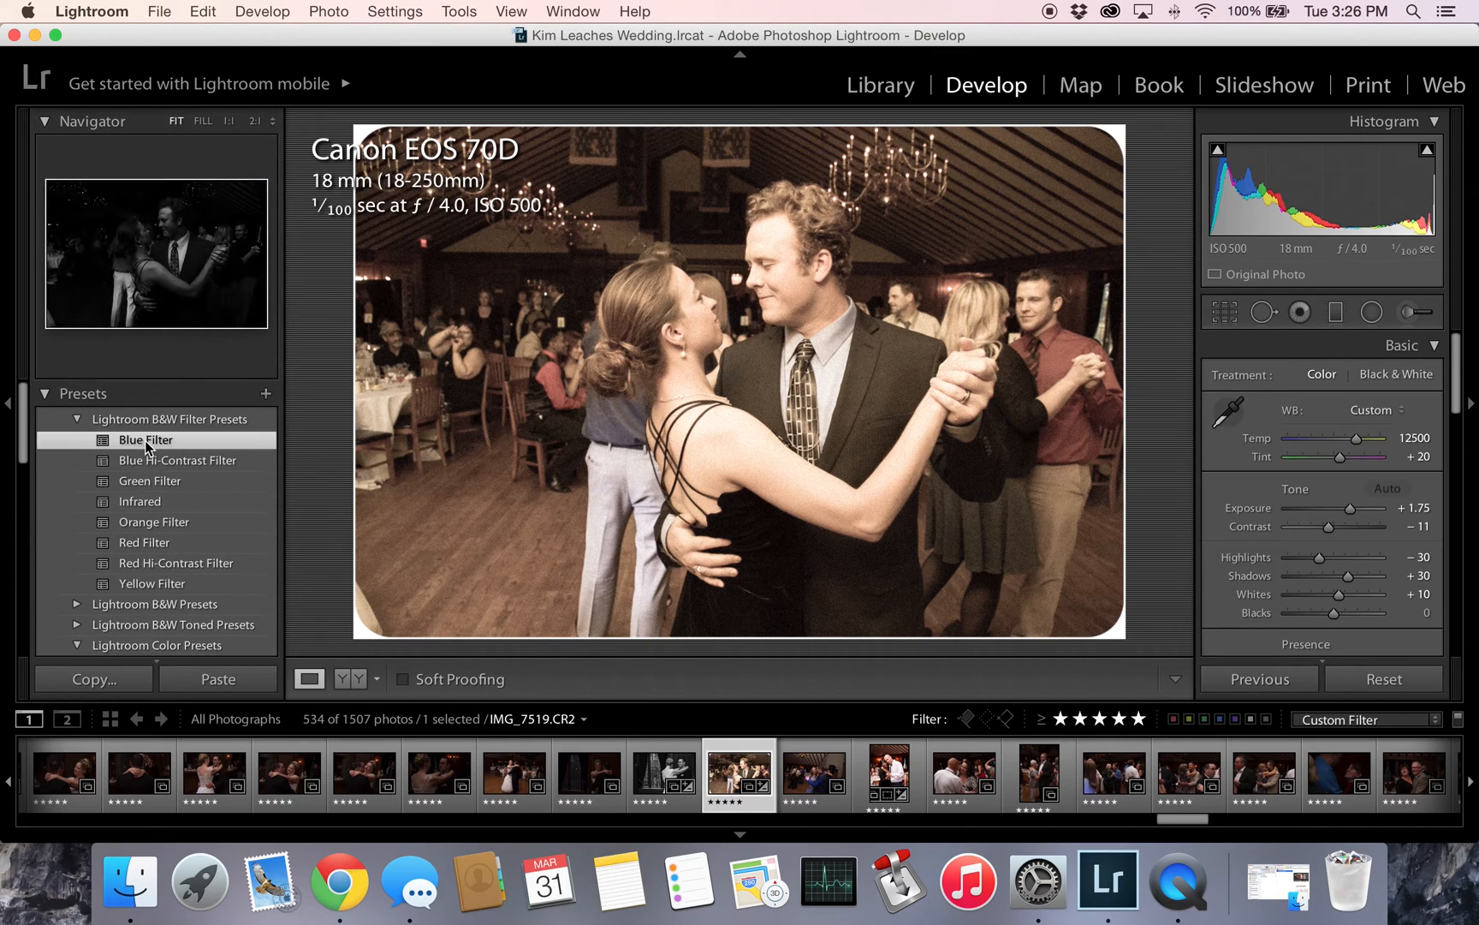
click(157, 541)
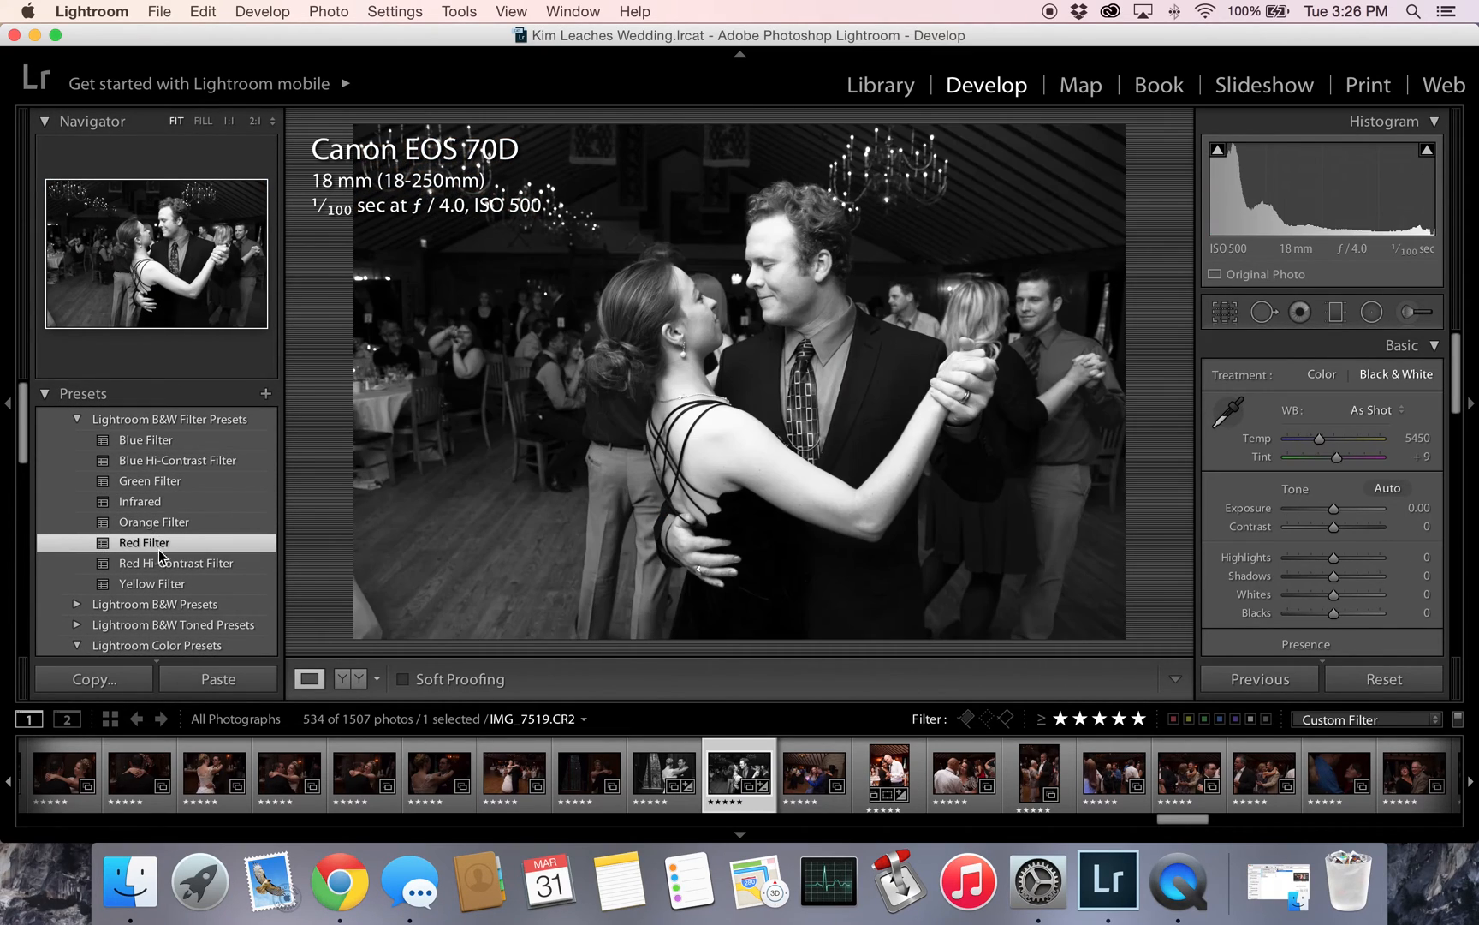
click(168, 561)
click(165, 585)
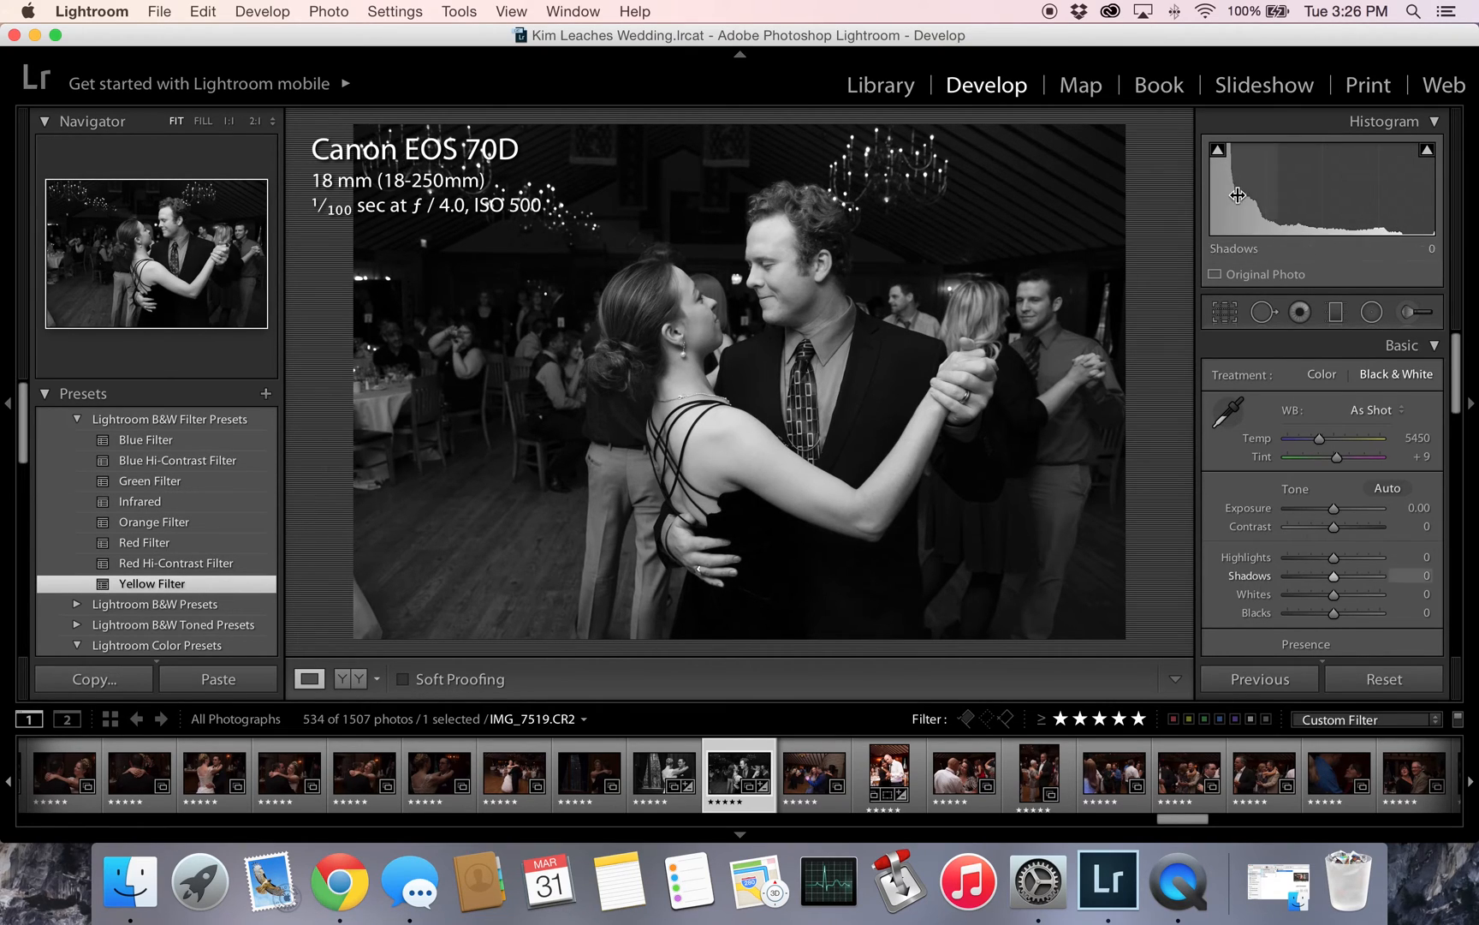
- Layer the Vignette 1 effect preset and the Sharpen - Scenic general preset onto the black-and-white photo
scroll(113, 574, down, 5)
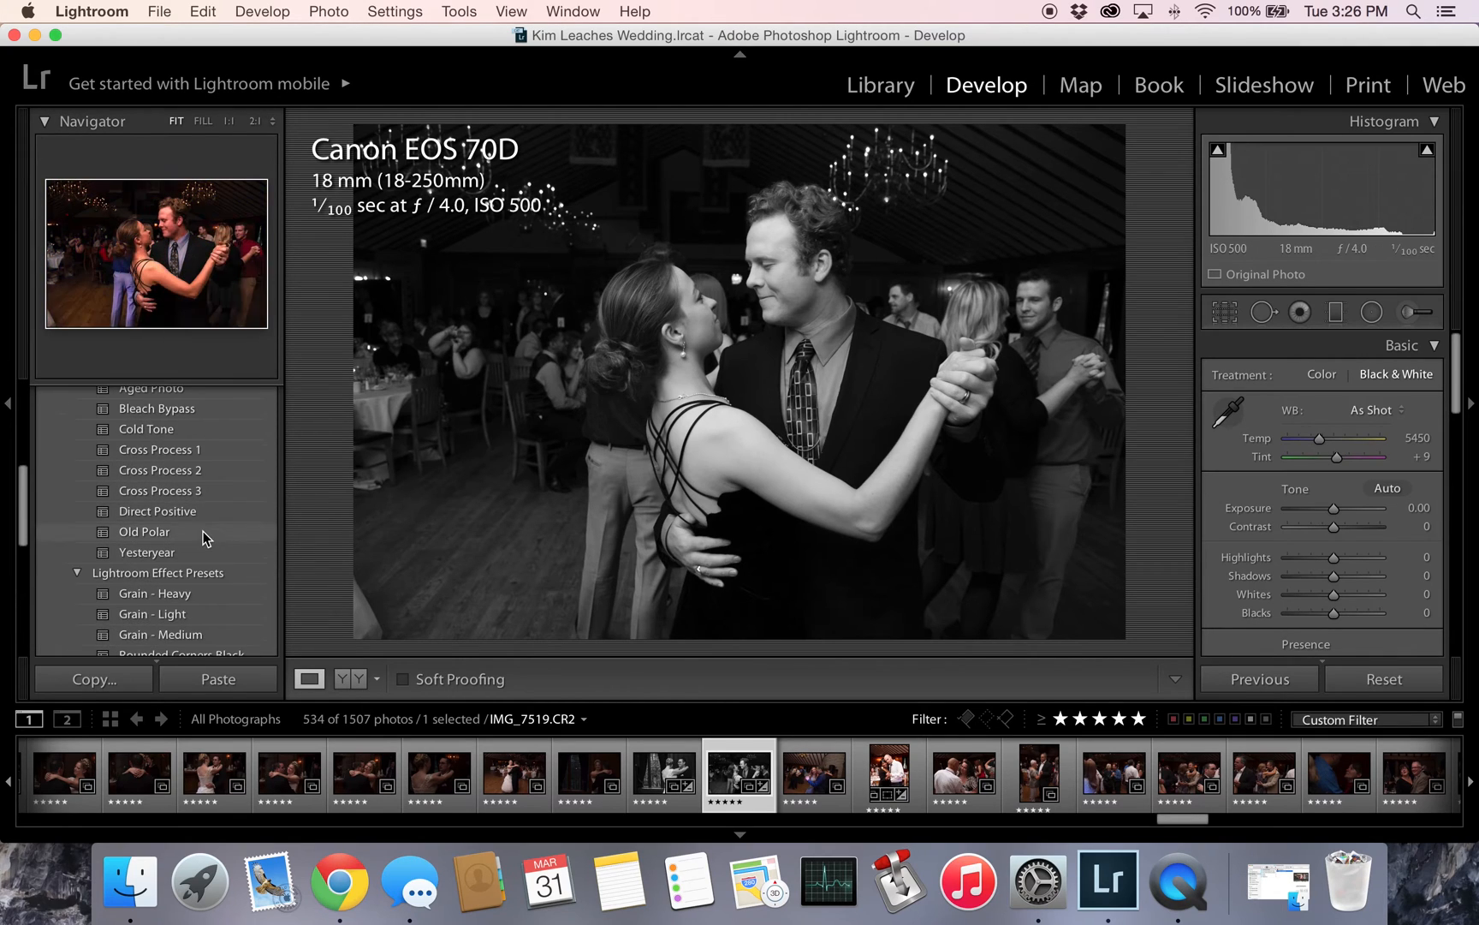
scroll(189, 547, down, 5)
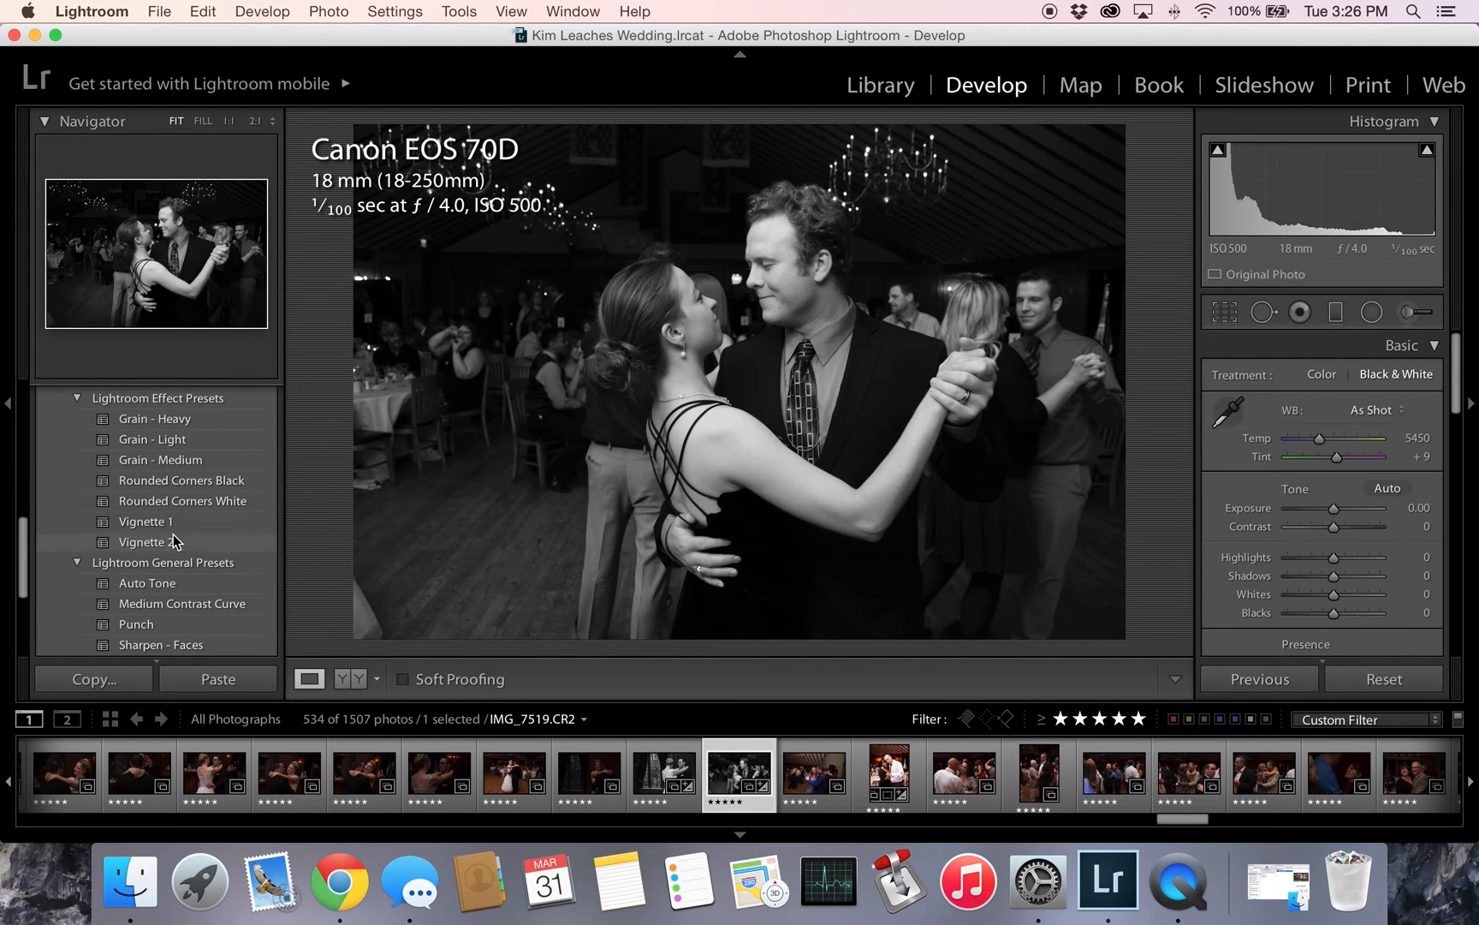
click(177, 524)
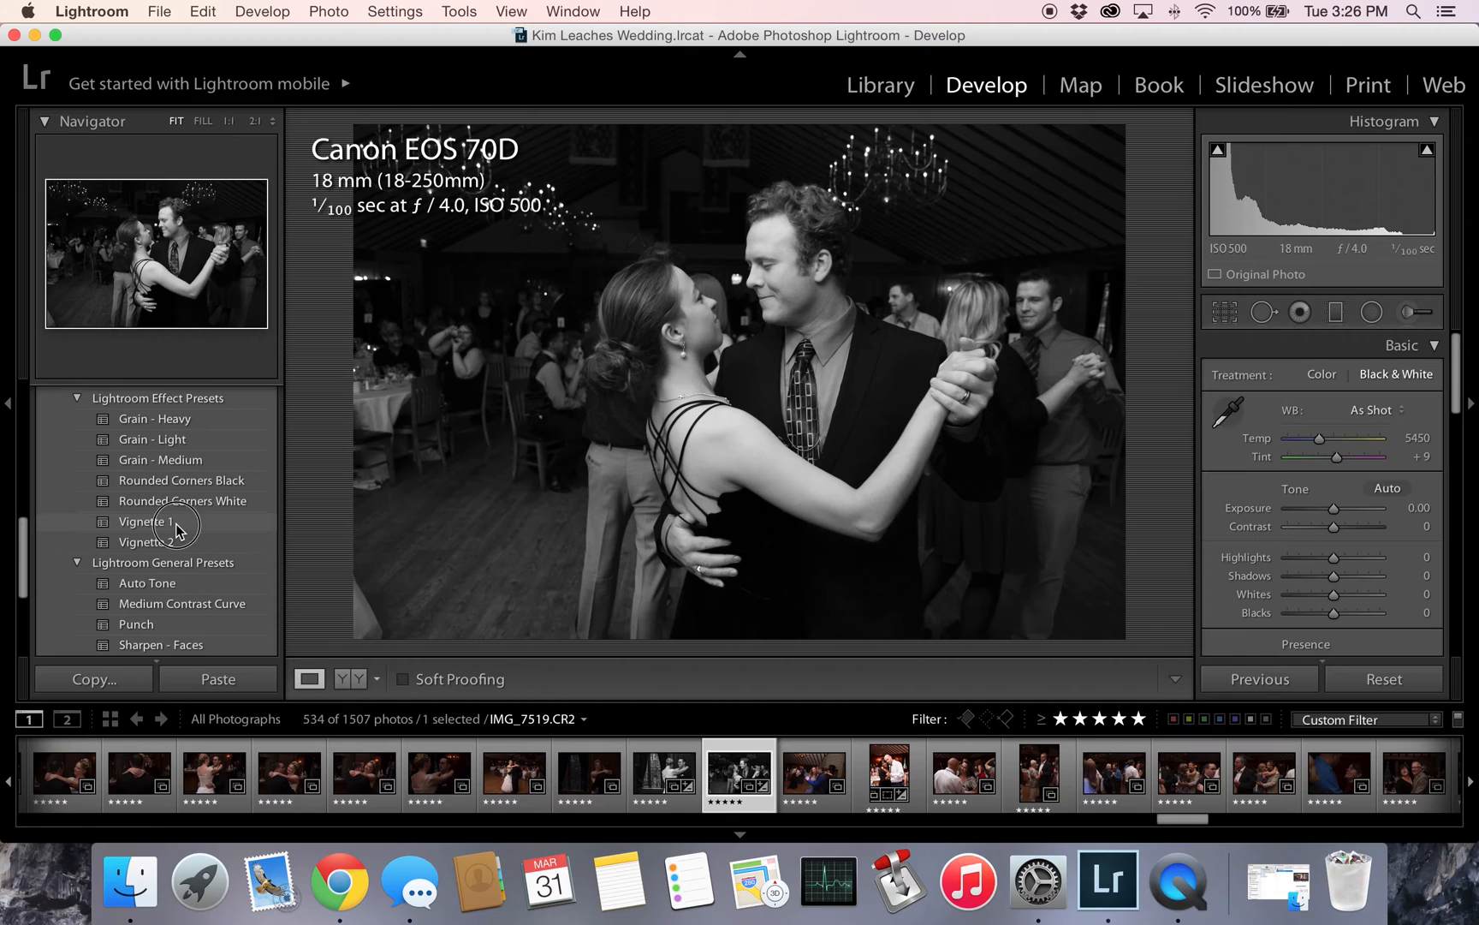
scroll(178, 538, down, 3)
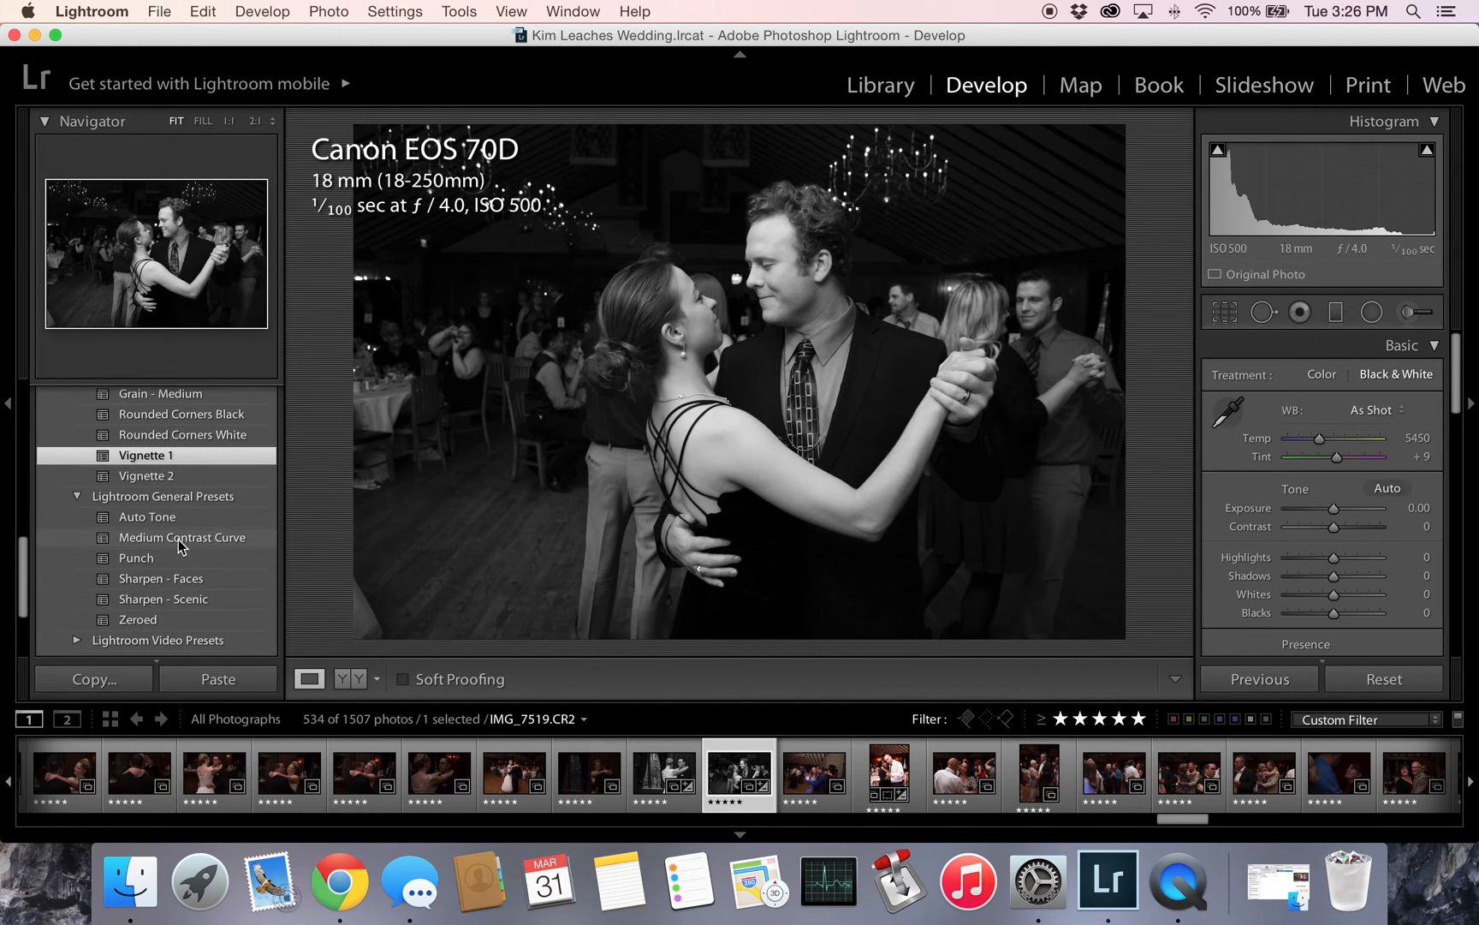
scroll(139, 577, down, 1)
click(143, 572)
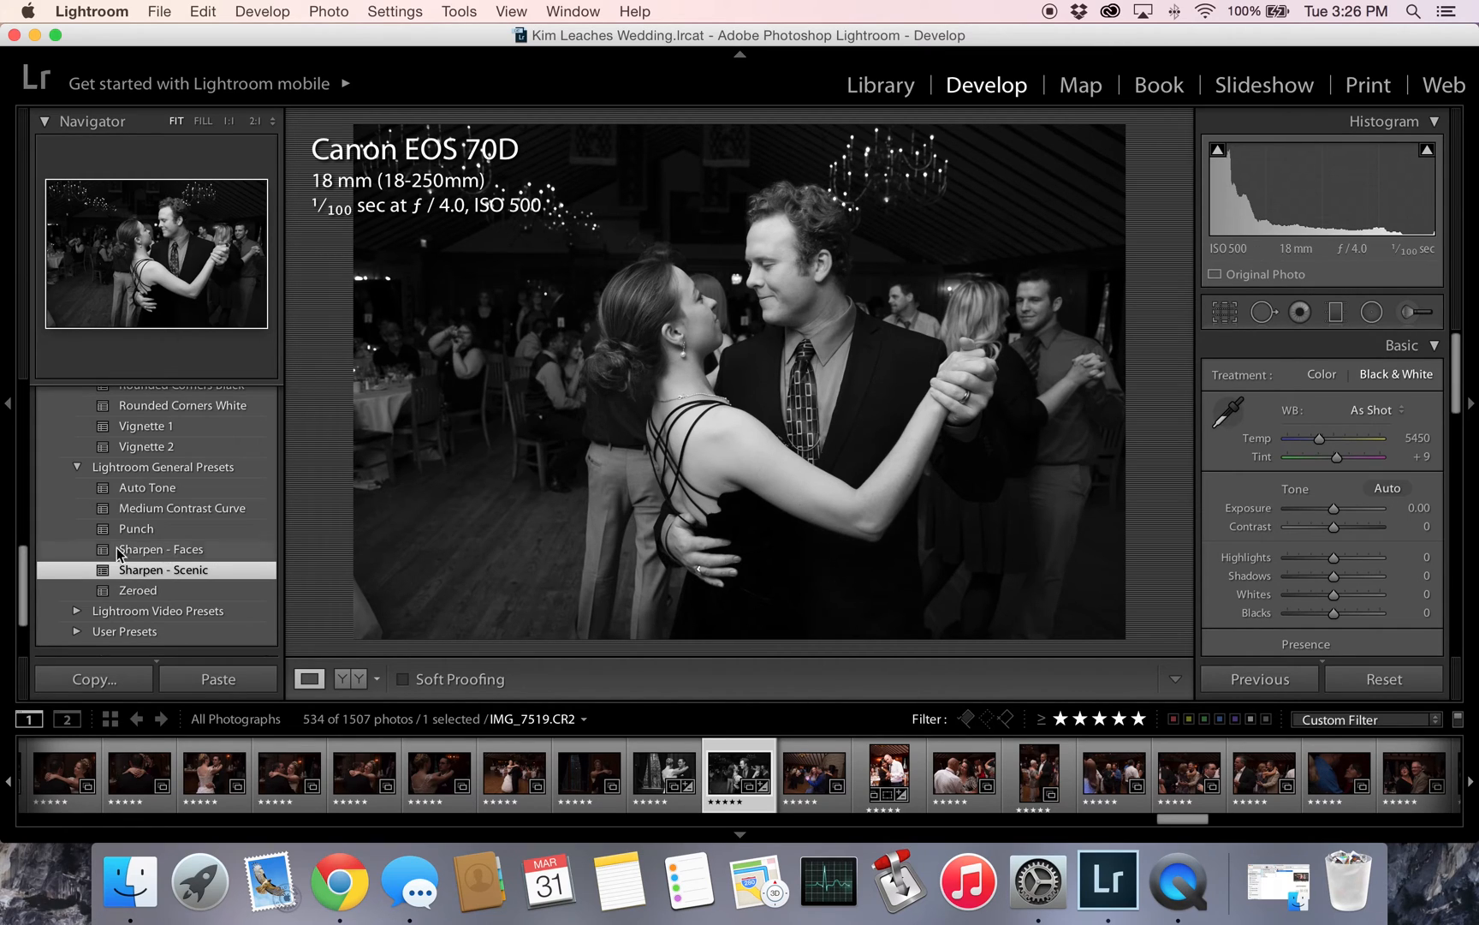
- Fine-tune the preset look by setting Clarity to +8 and Highlights to +6 in the basic adjustments
scroll(88, 542, down, 3)
scroll(87, 543, up, 2)
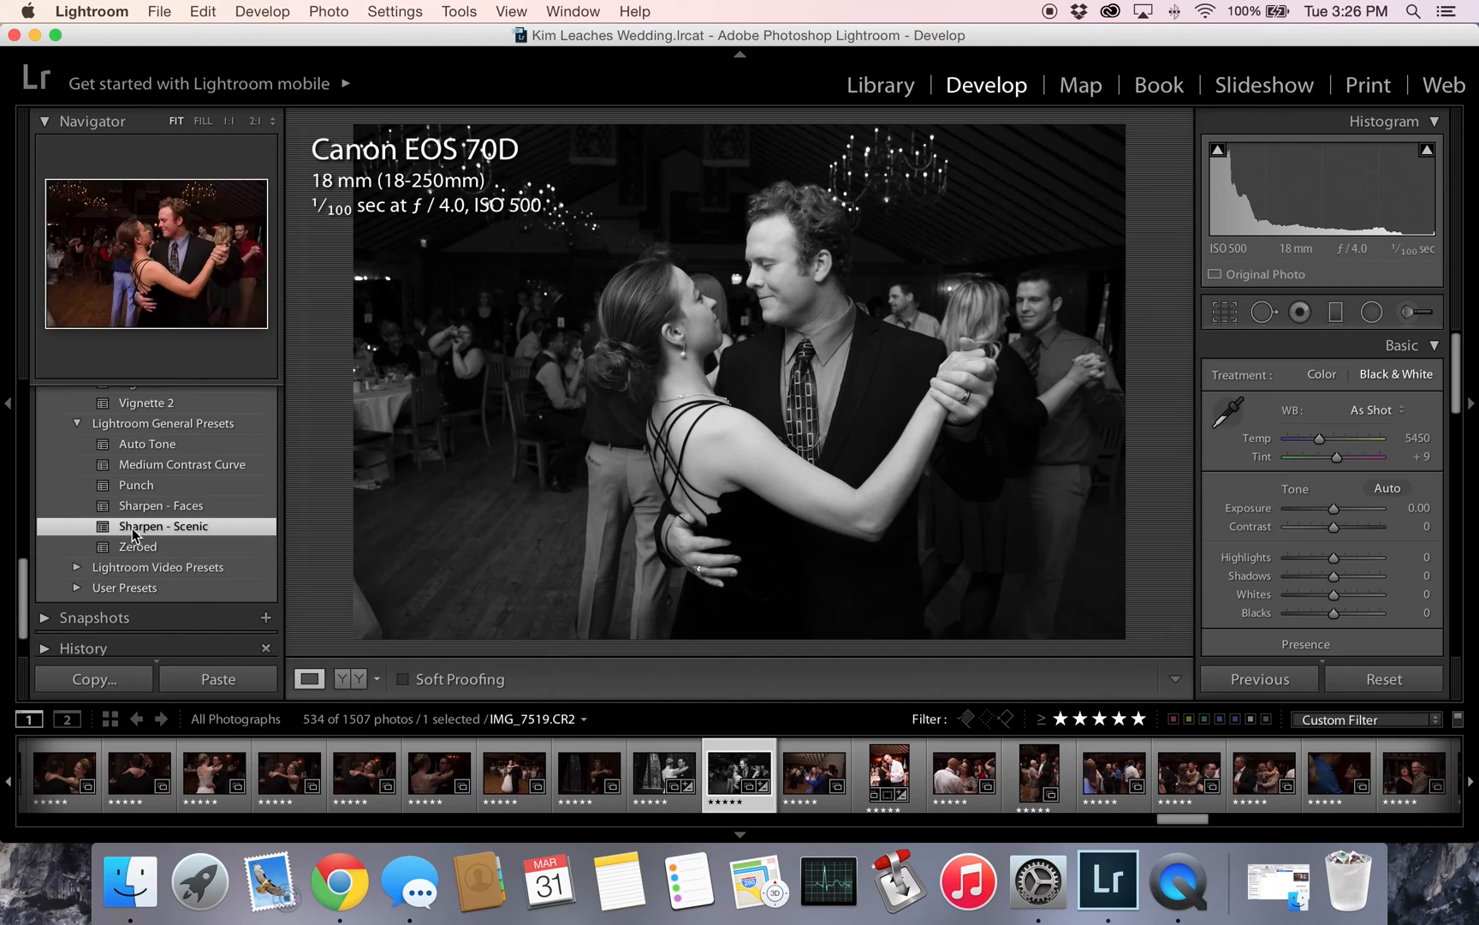
scroll(193, 506, up, 8)
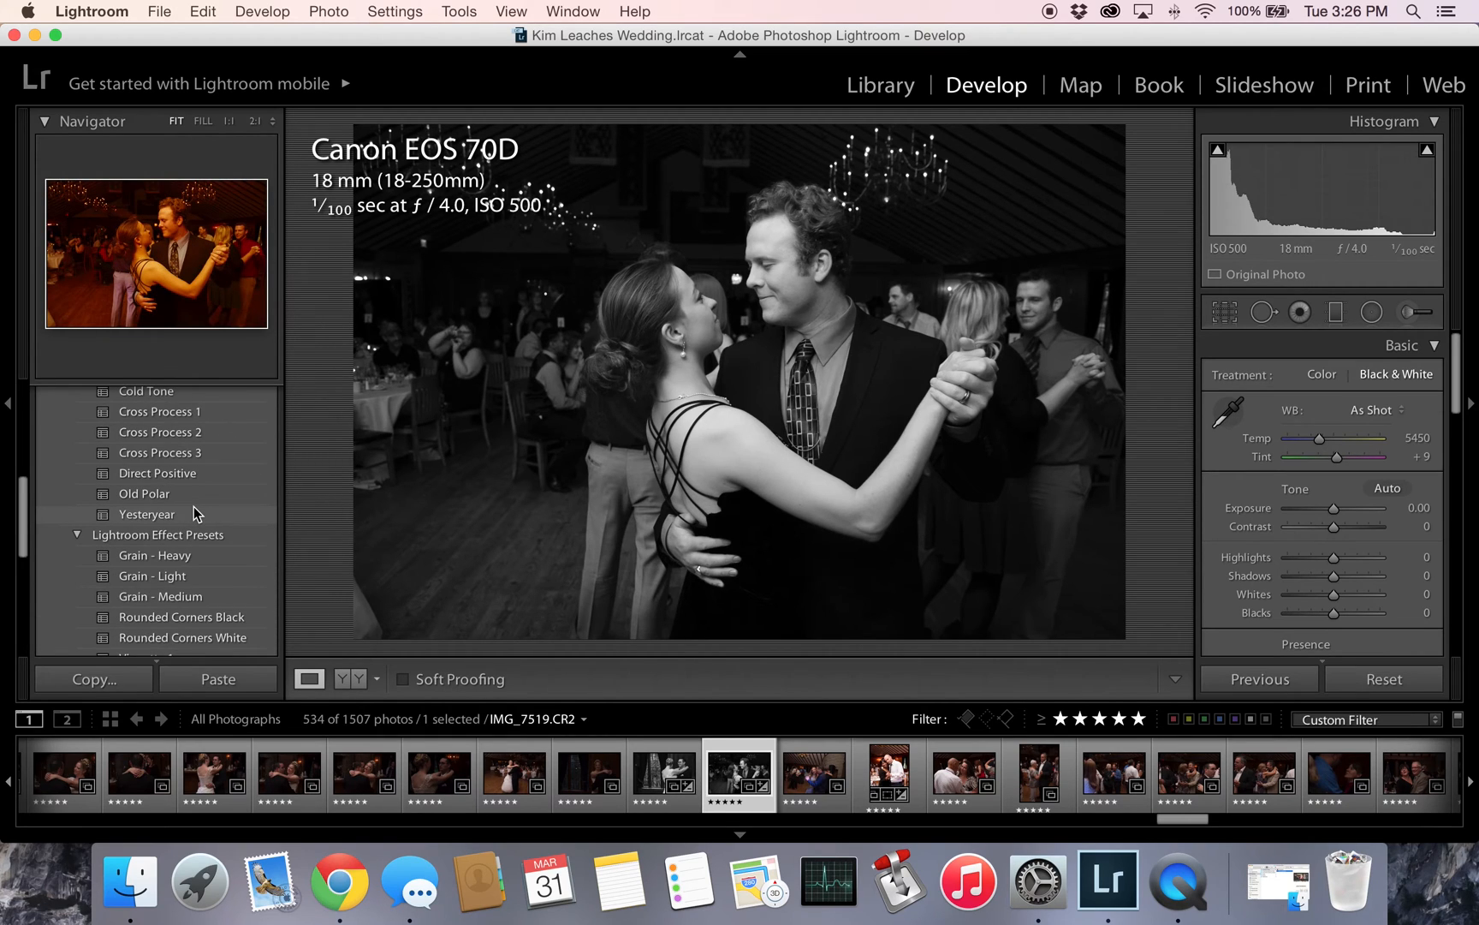
scroll(1351, 439, down, 3)
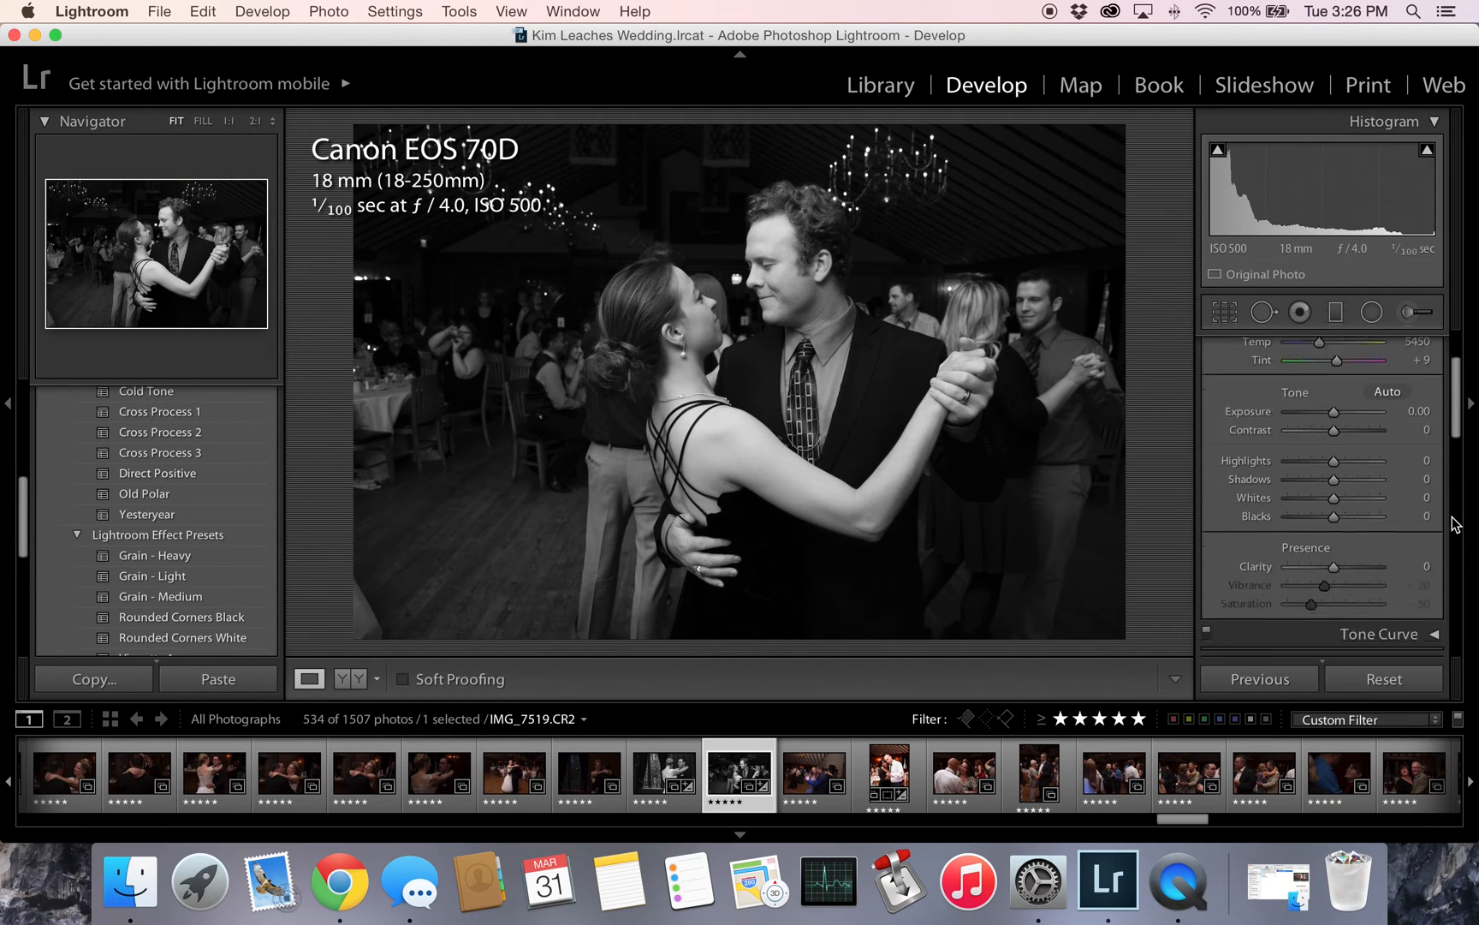
scroll(1394, 524, down, 10)
scroll(1395, 524, up, 6)
scroll(1395, 527, up, 4)
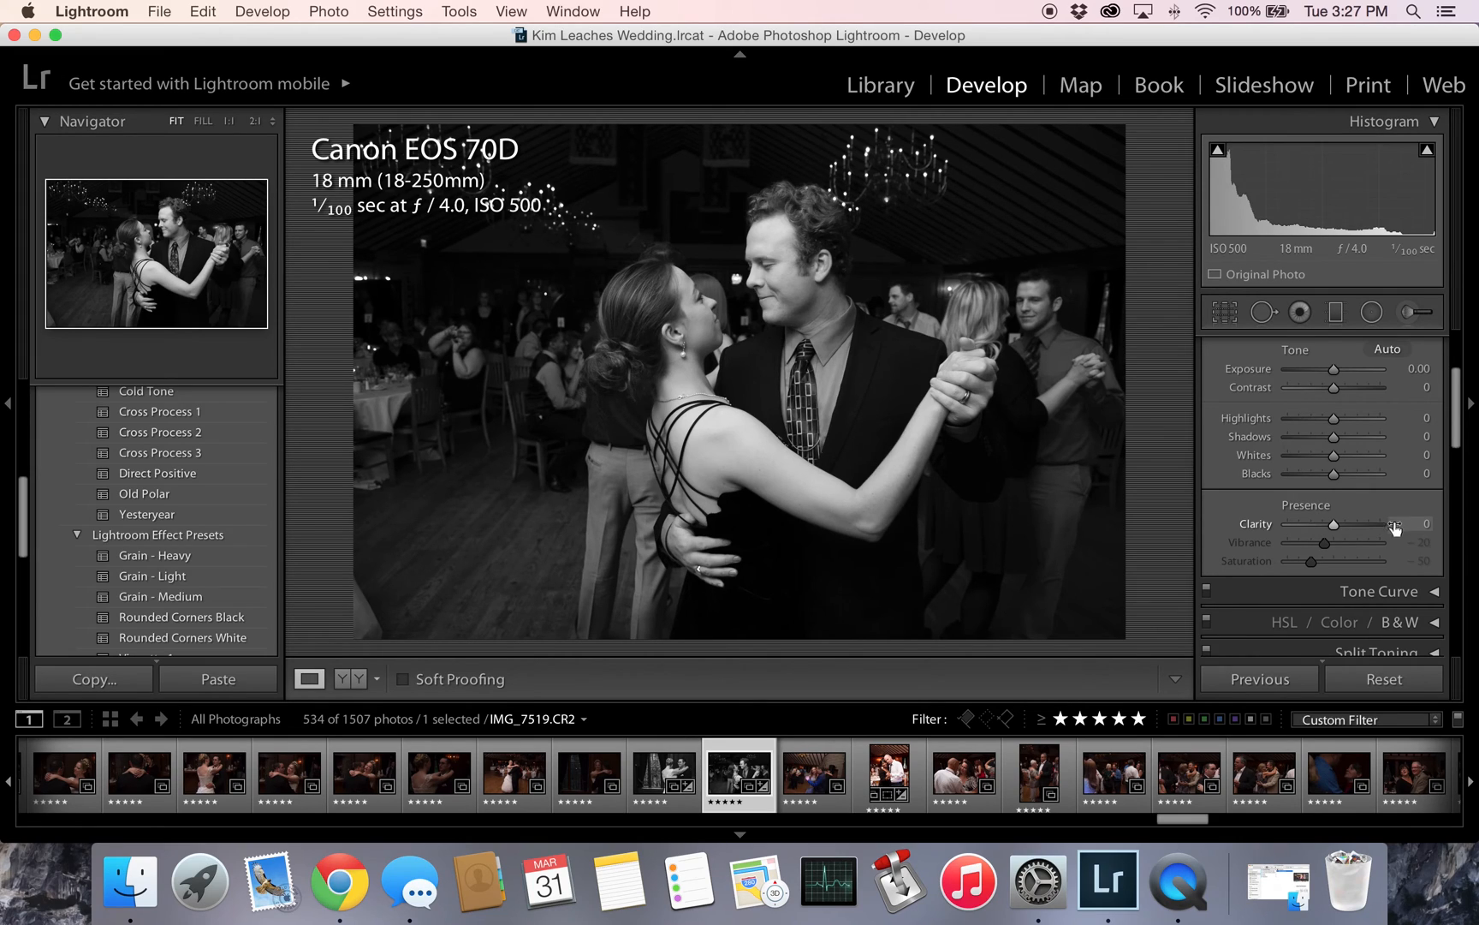
drag(1334, 525, 1339, 525)
mouse_move(1333, 418)
mouse_down()
mouse_move(1370, 416)
mouse_move(1313, 417)
mouse_move(1339, 416)
mouse_up()
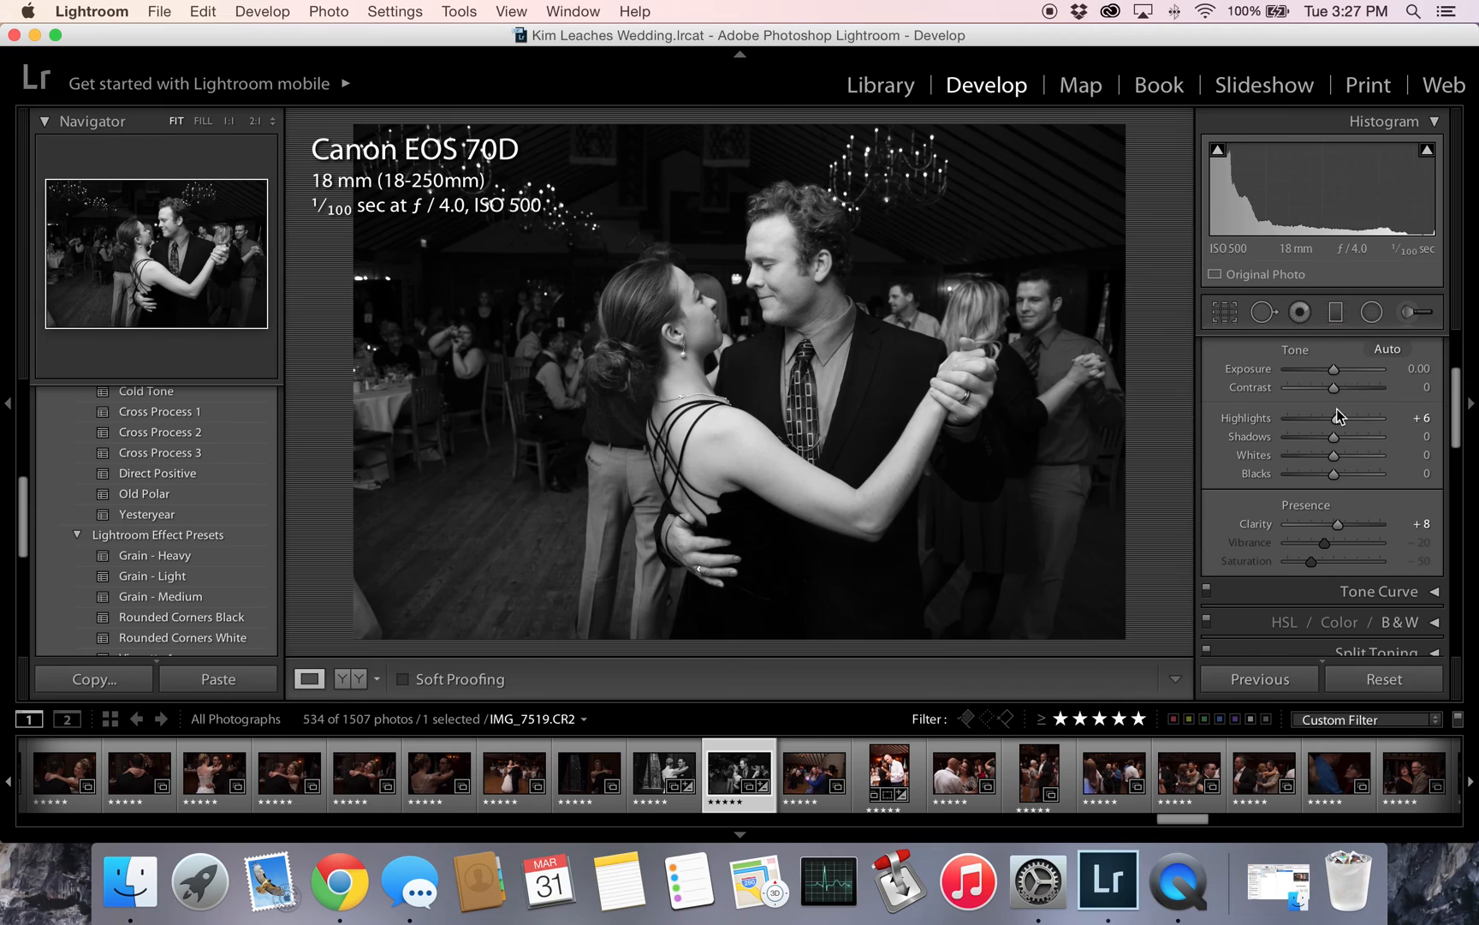